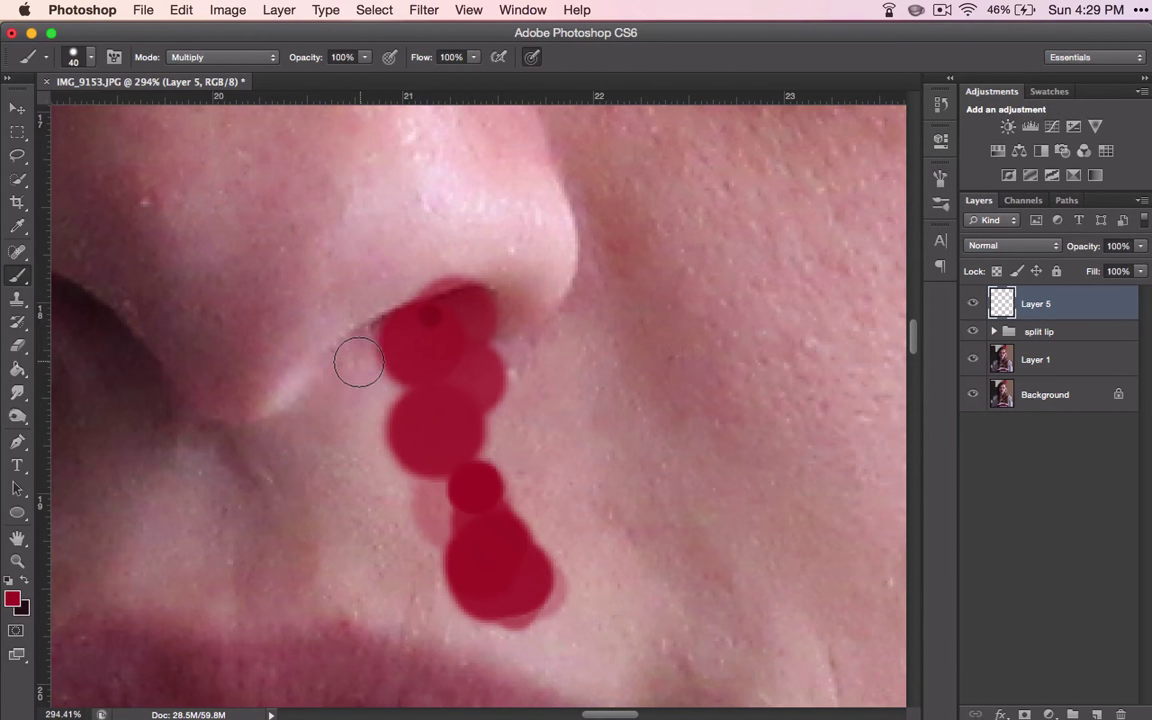
# Paint overlapping dark red Multiply brush strokes on Layer 5, running from the nostril down towards the upper lip.
pyautogui.moveTo(361, 356); pyautogui.dragTo(422, 518)
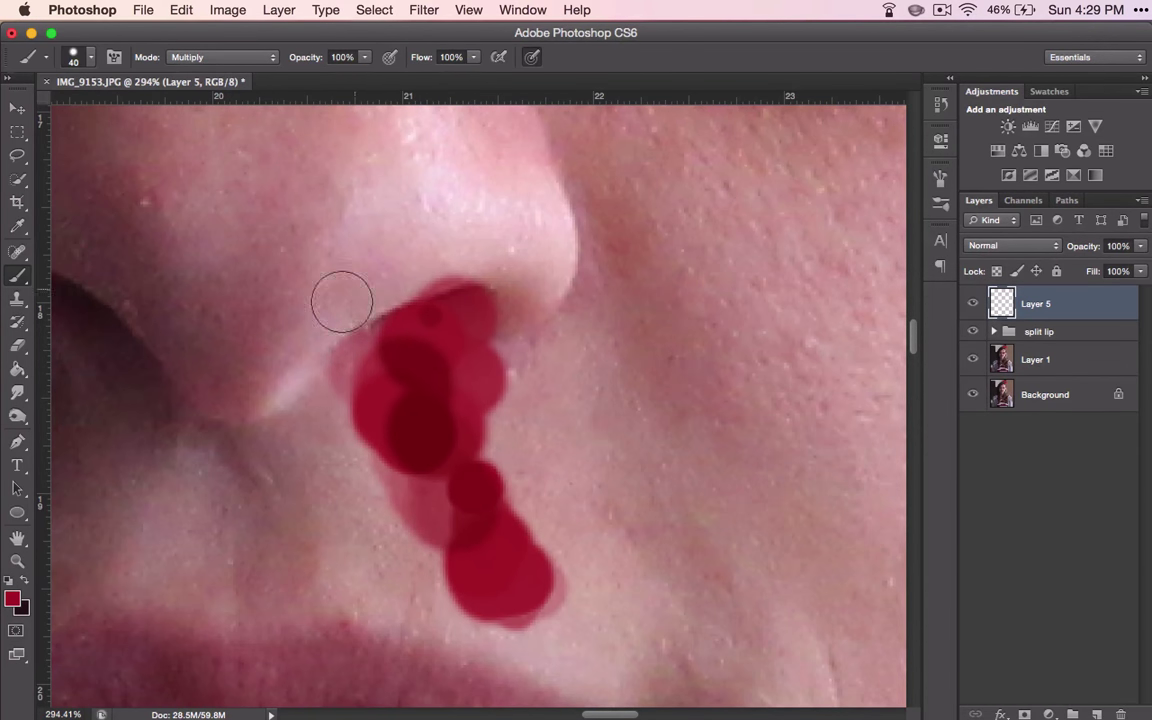
pyautogui.moveTo(378, 357); pyautogui.dragTo(447, 522)
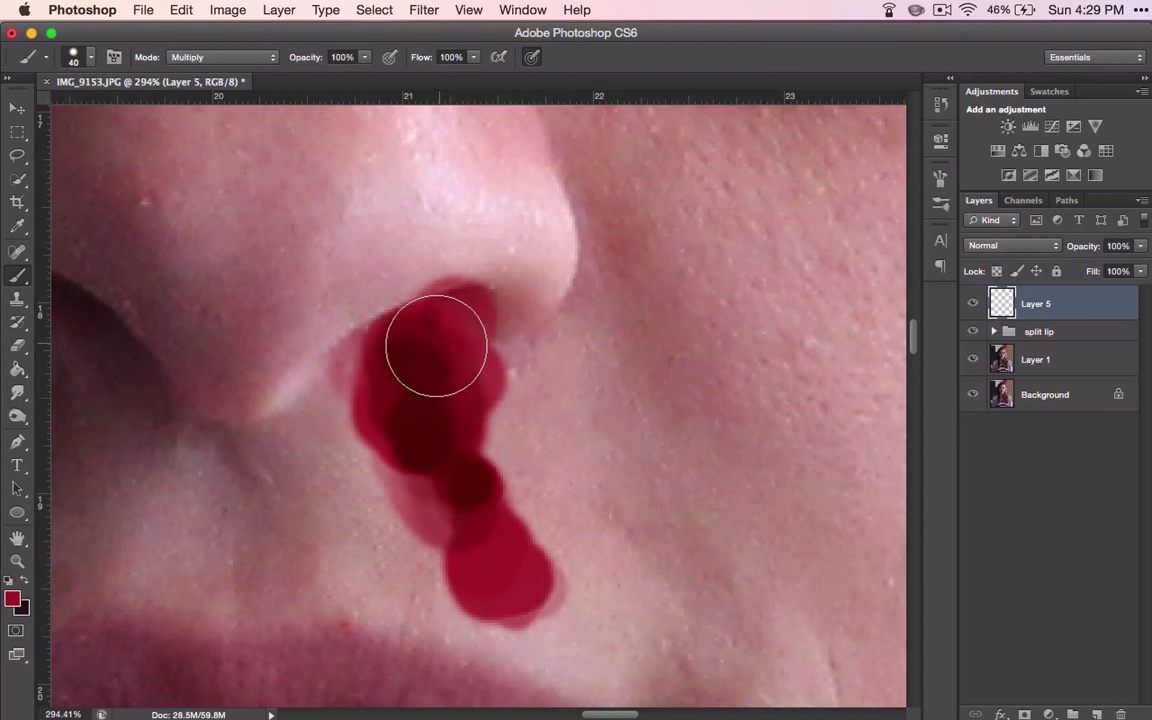
pyautogui.moveTo(436, 346)
pyautogui.mouseDown()
pyautogui.moveTo(337, 398)
pyautogui.moveTo(327, 388)
pyautogui.moveTo(403, 357)
pyautogui.moveTo(420, 325)
pyautogui.moveTo(337, 391)
pyautogui.moveTo(367, 390)
pyautogui.moveTo(404, 529)
pyautogui.moveTo(470, 617)
pyautogui.moveTo(471, 569)
pyautogui.moveTo(435, 429)
pyautogui.moveTo(399, 352)
pyautogui.moveTo(399, 365)
pyautogui.moveTo(442, 543)
pyautogui.moveTo(458, 560)
pyautogui.moveTo(447, 319)
pyautogui.moveTo(334, 375)
pyautogui.moveTo(417, 393)
pyautogui.mouseUp()
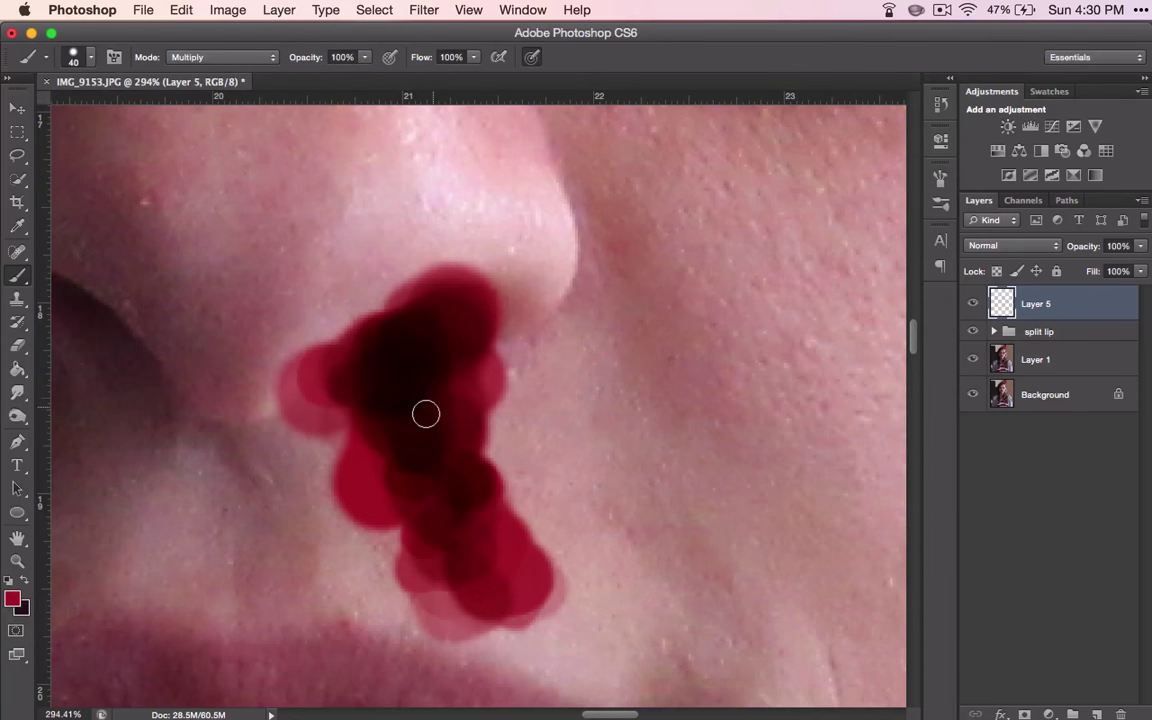
pyautogui.scroll(-4, 433, 400)
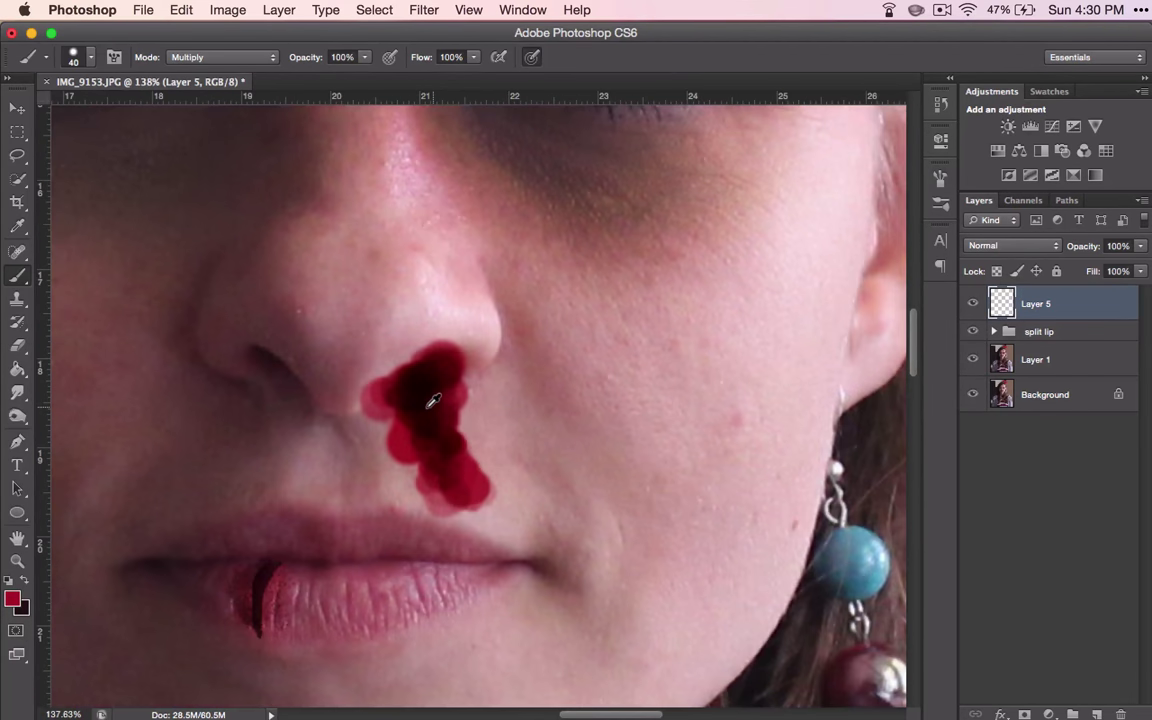
pyautogui.scroll(-3, 433, 400)
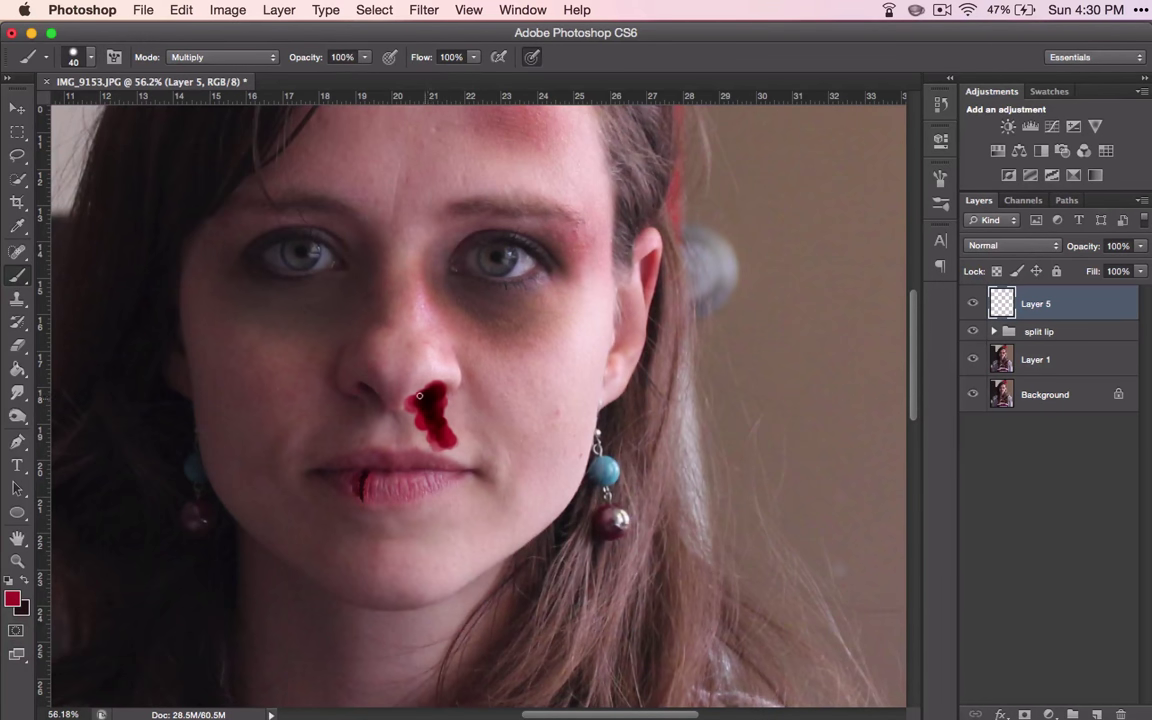
# Step back through the history to remove the last three brush strokes from the nosebleed.
pyautogui.click(939, 105)
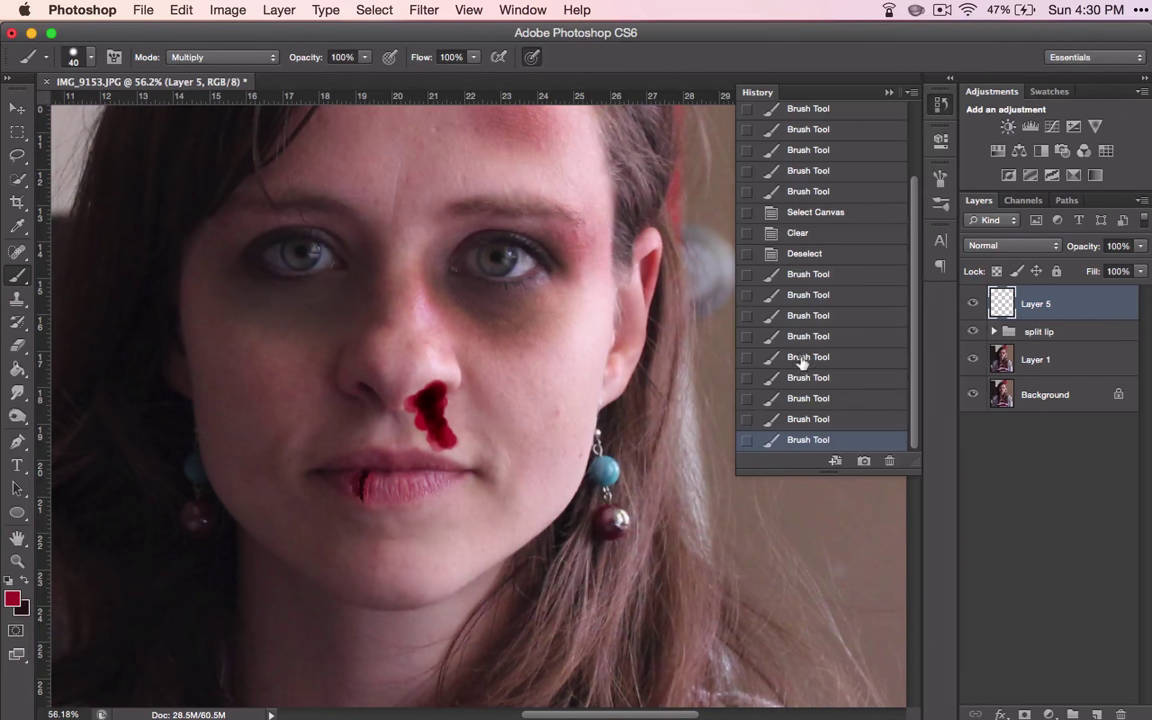
pyautogui.click(810, 418)
pyautogui.click(810, 398)
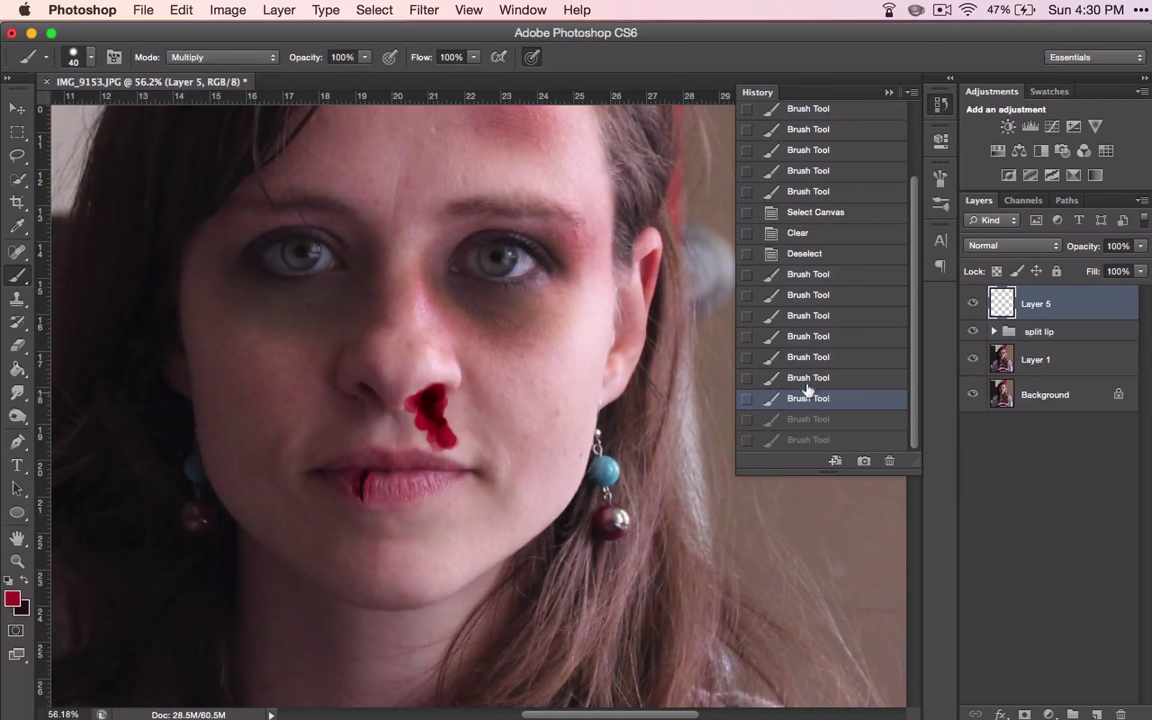
pyautogui.click(806, 379)
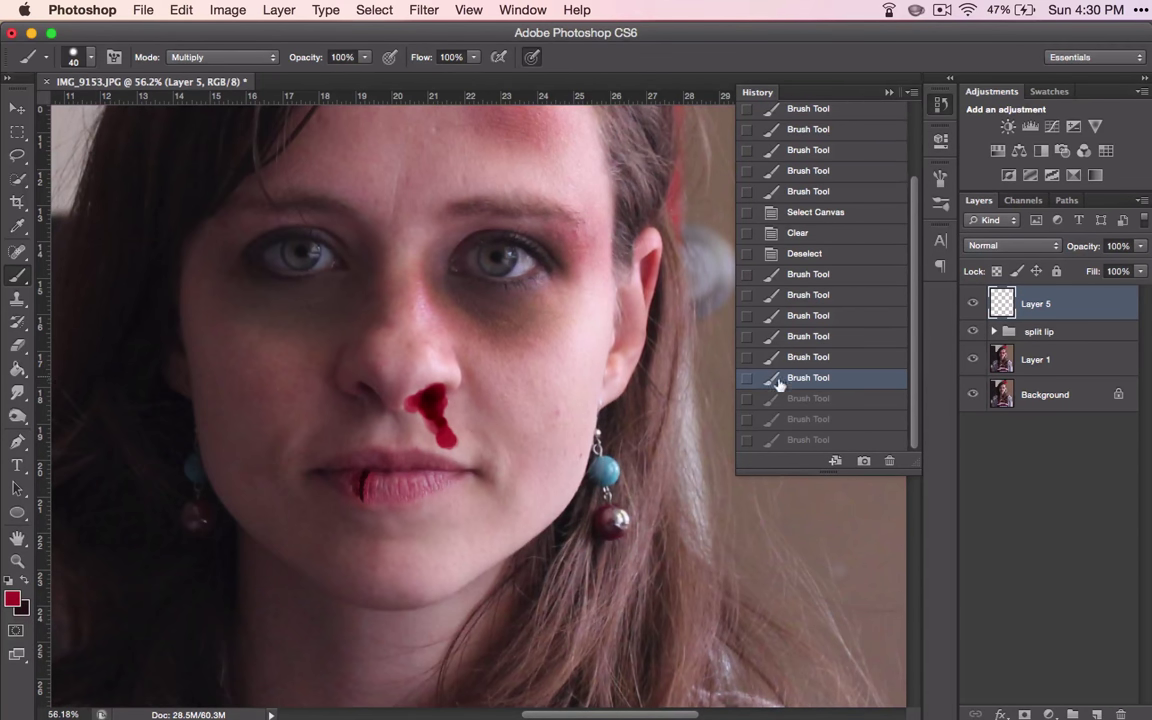
pyautogui.click(794, 398)
pyautogui.click(798, 419)
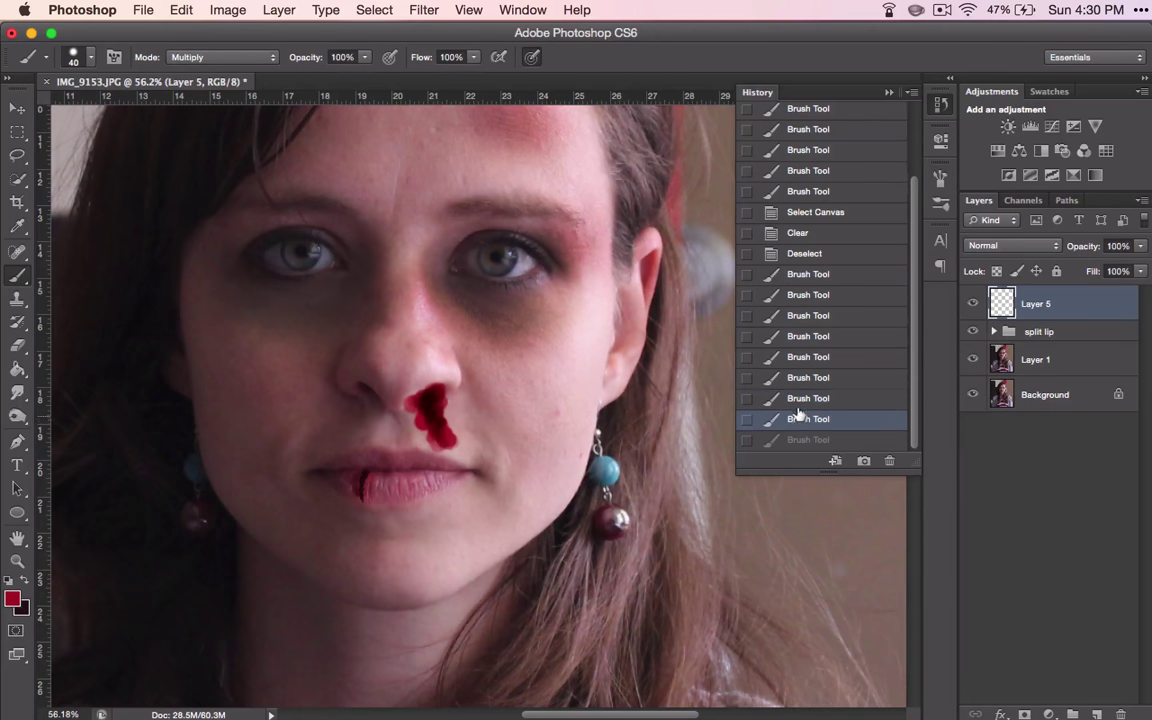
pyautogui.click(797, 398)
pyautogui.click(795, 378)
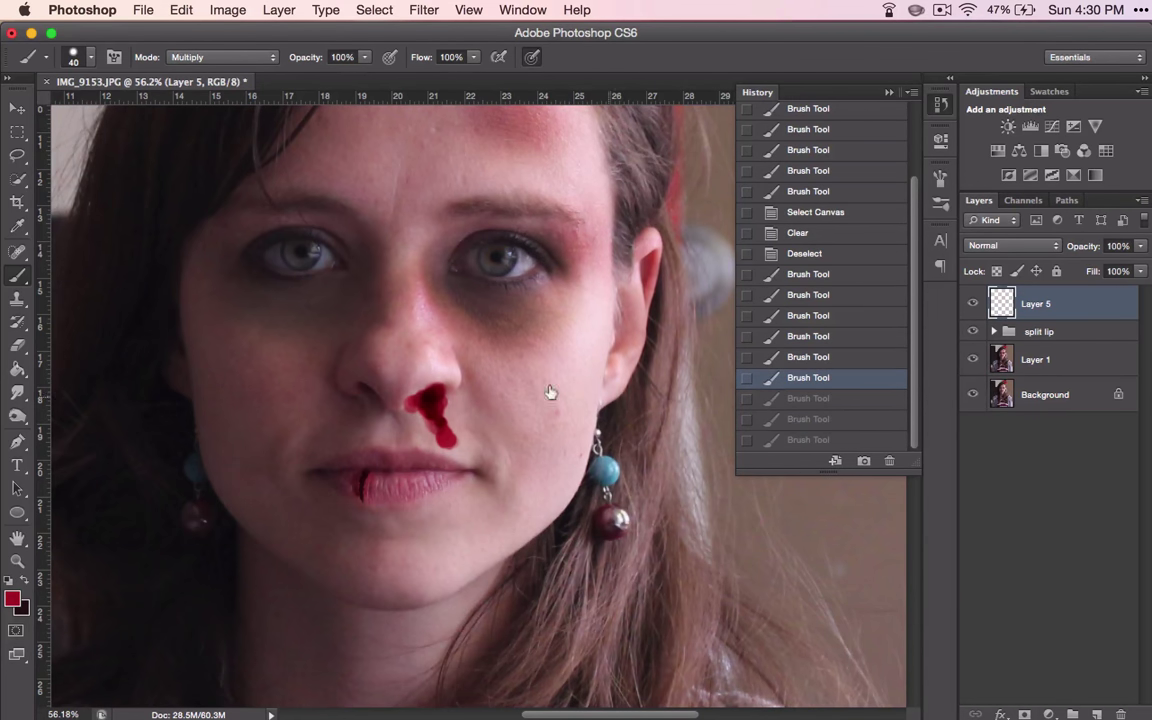
# Darken the inner part of the blood below the nostril with a 15 px Multiply brush.
pyautogui.scroll(10, 431, 407)
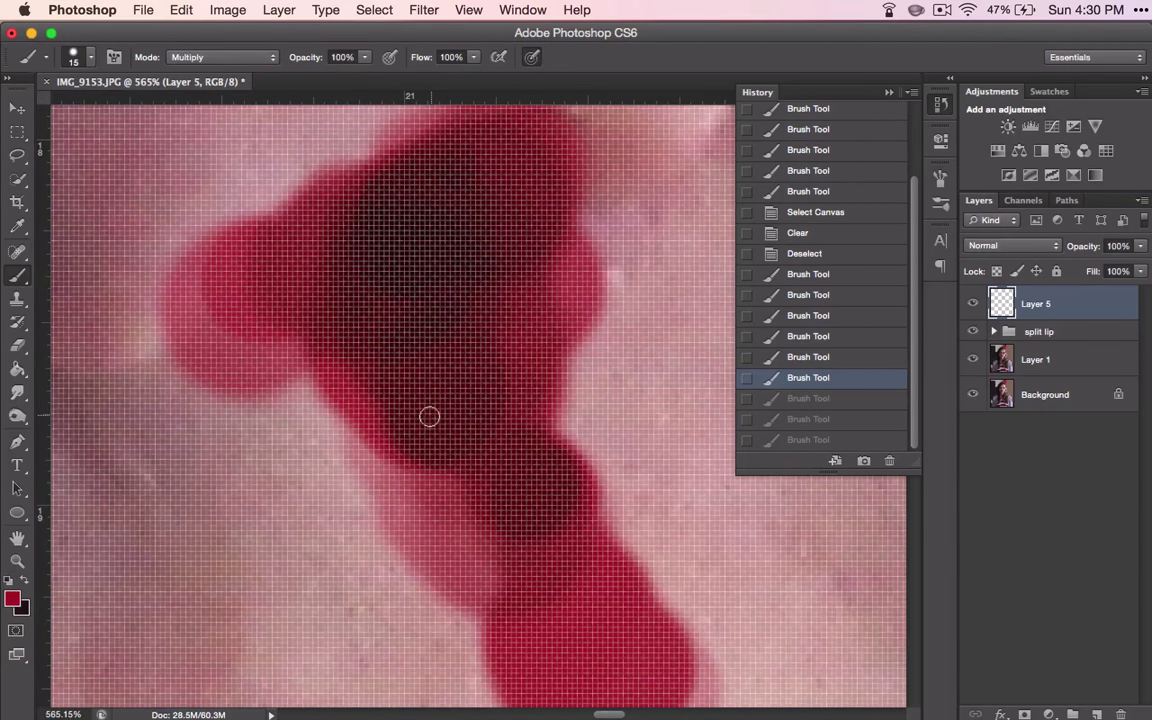
pyautogui.scroll(5, 482, 269)
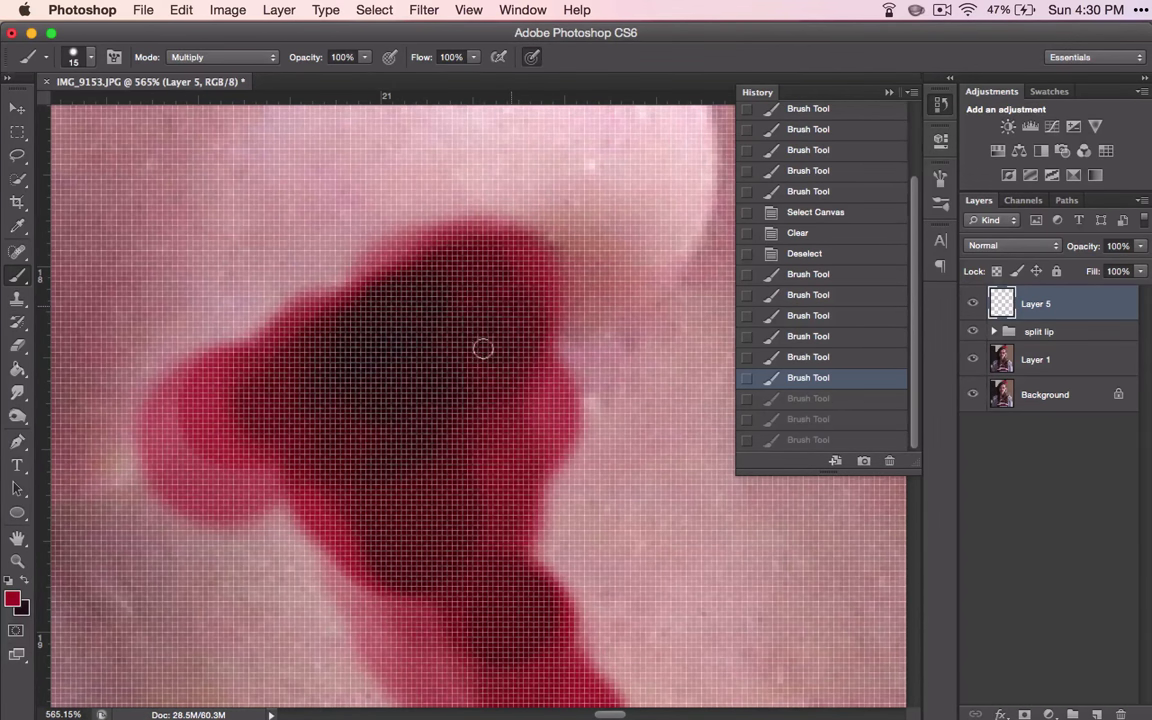
pyautogui.moveTo(483, 348); pyautogui.dragTo(465, 553)
pyautogui.scroll(-5, 465, 553)
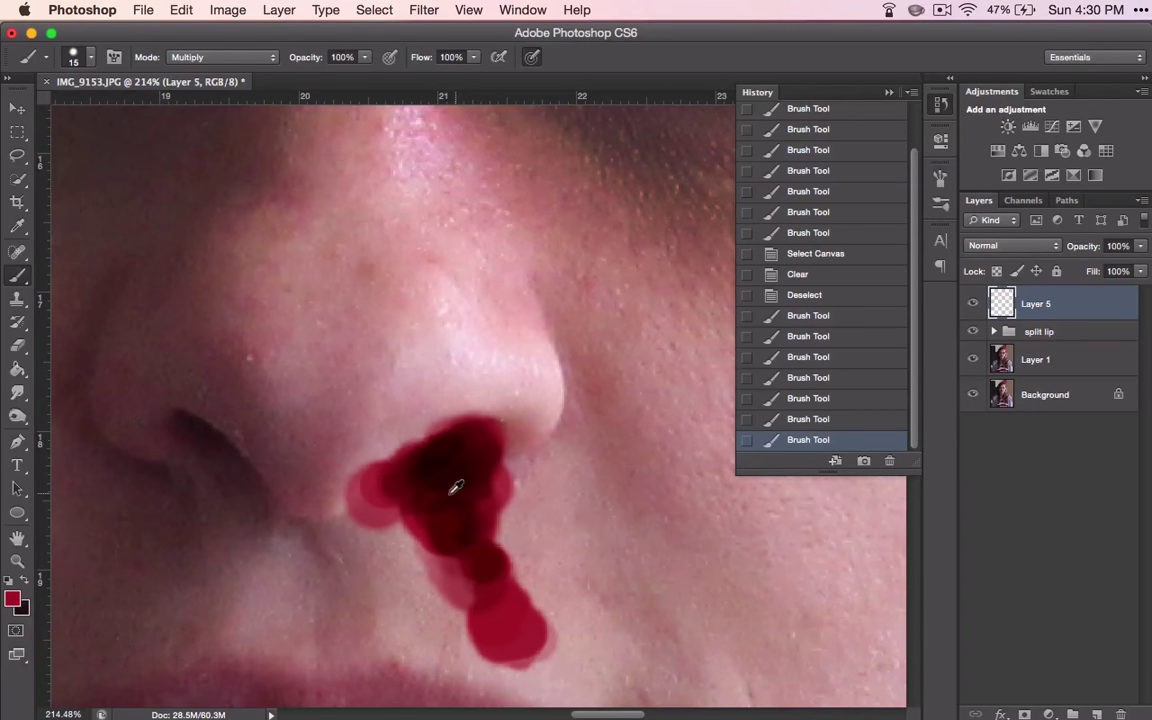
pyautogui.scroll(-8, 455, 487)
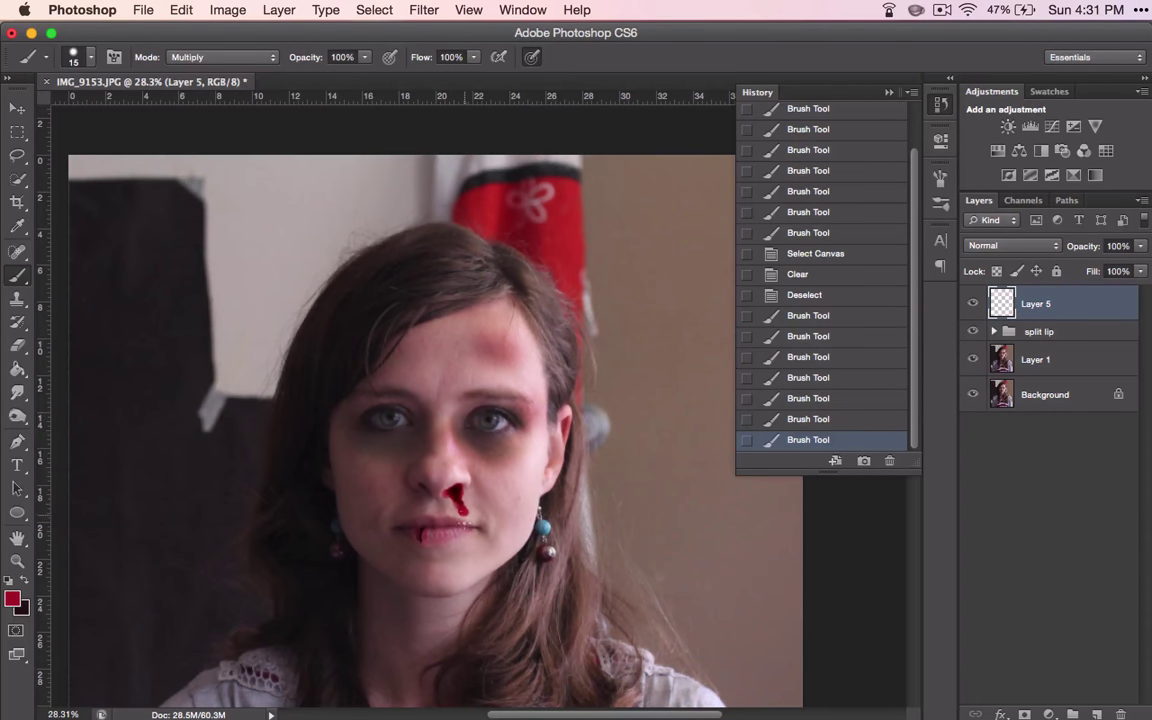
# Activate the Eraser at 175 px and raise its hardness to the maximum for a crisp edge.
pyautogui.click(18, 348)
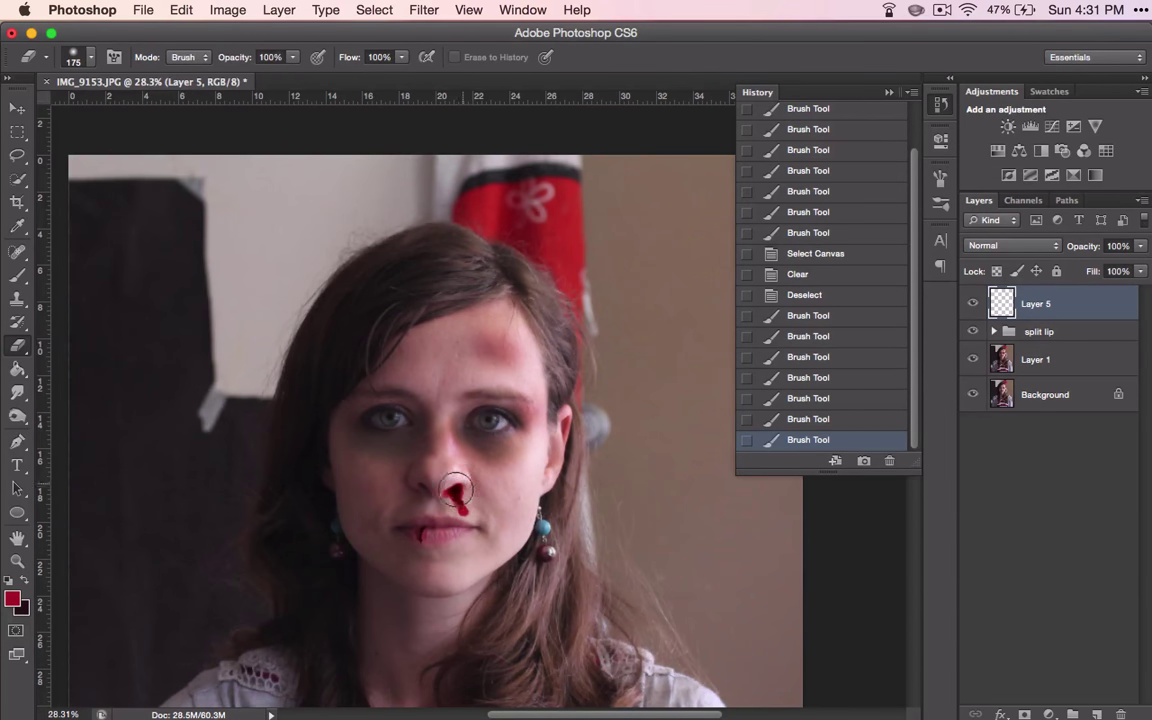
pyautogui.scroll(10, 455, 490)
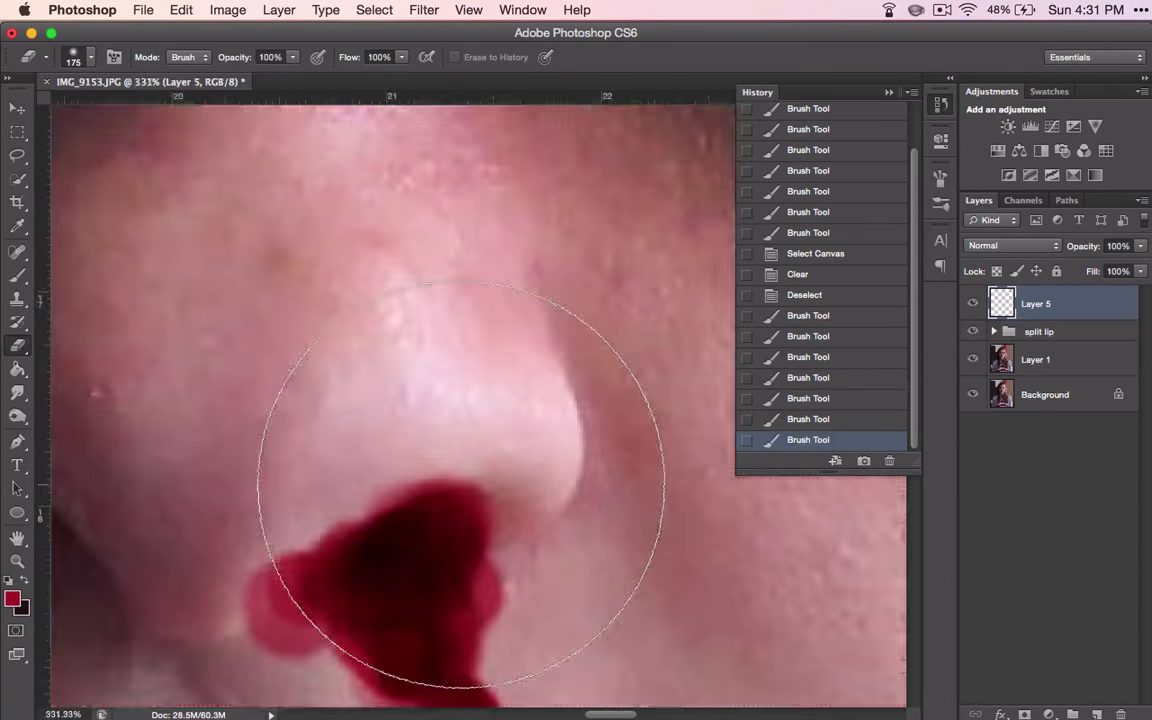
pyautogui.scroll(-8, 460, 485)
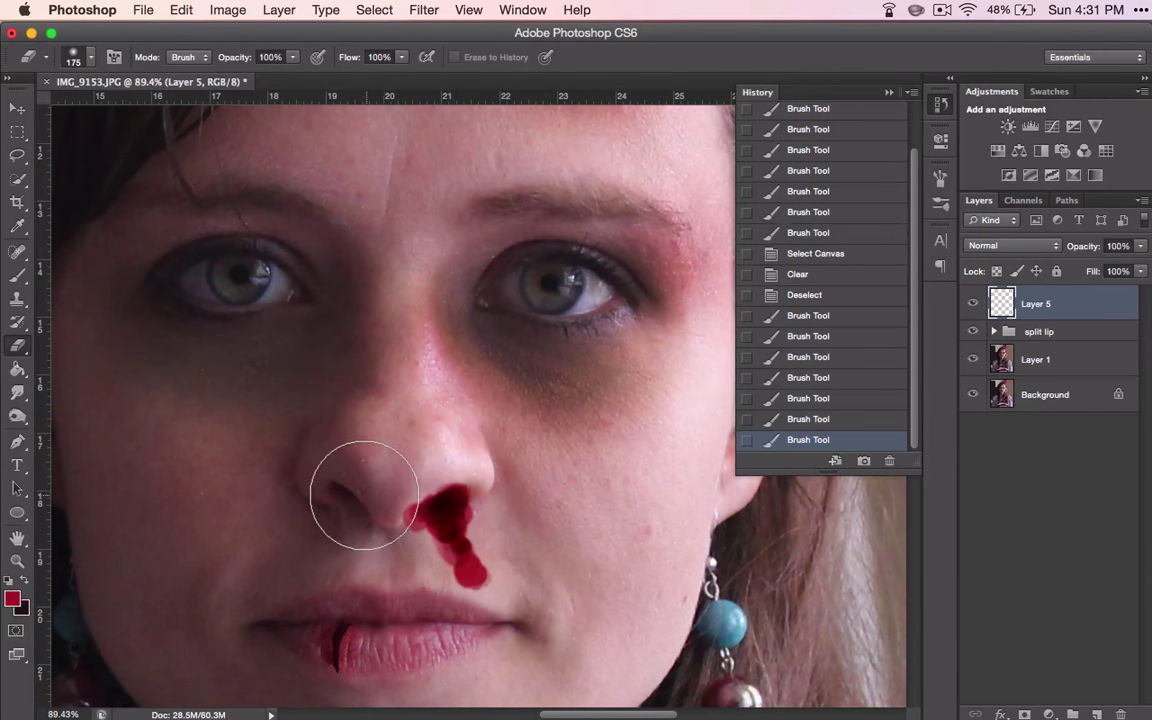
pyautogui.moveTo(360, 477); pyautogui.dragTo(366, 486)
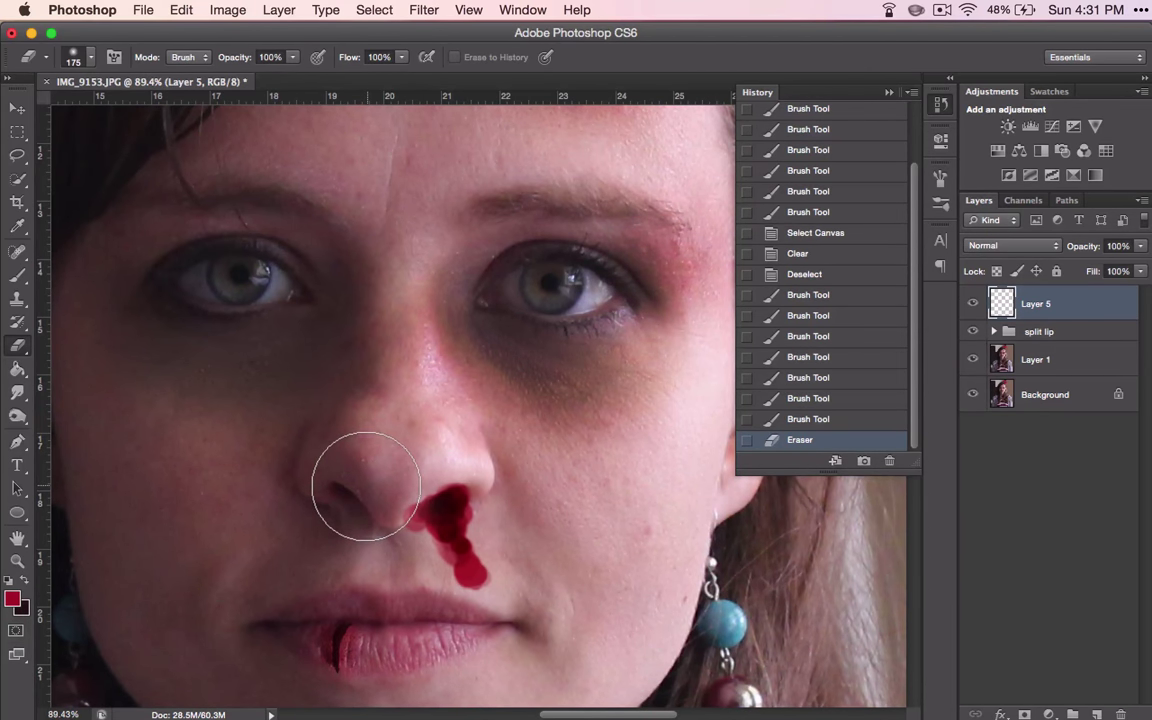
pyautogui.hotkey('ctrl', 'z')
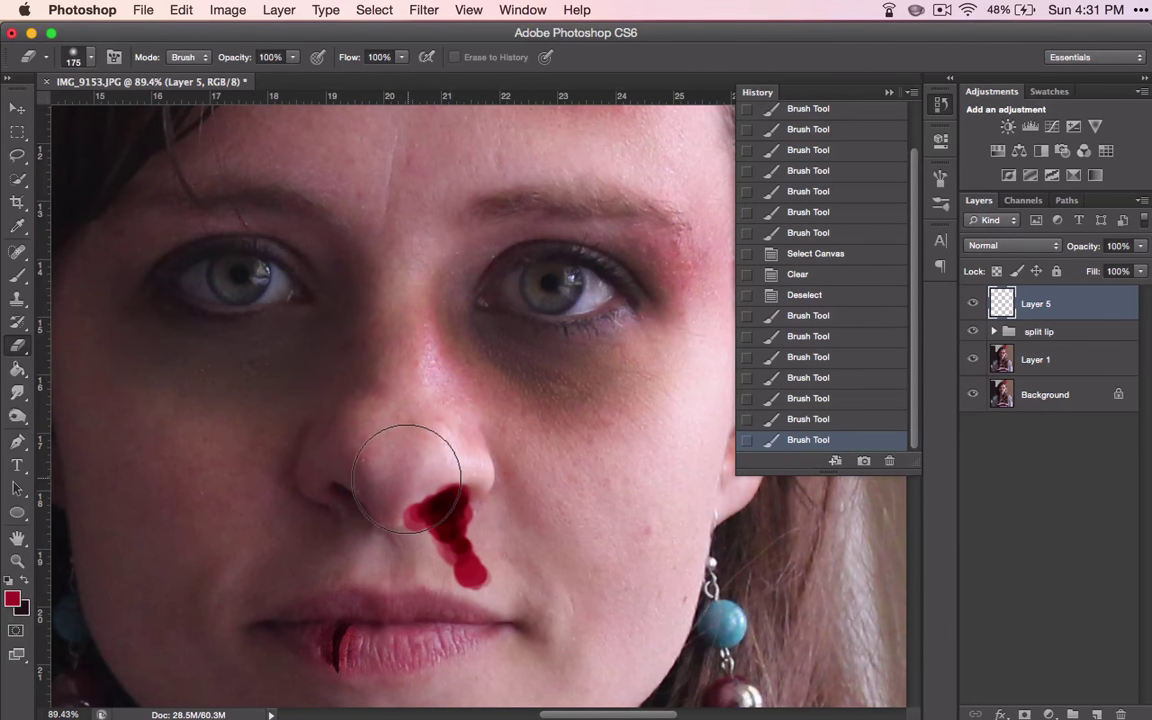
pyautogui.rightClick(450, 502)
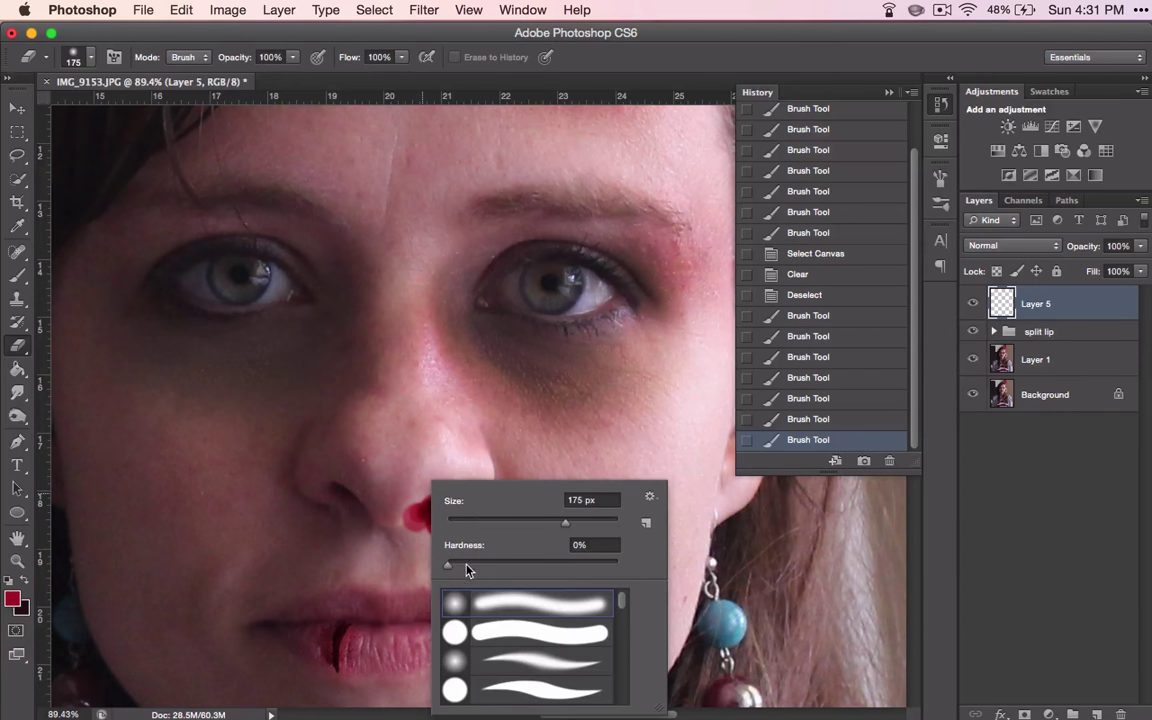
pyautogui.moveTo(466, 566); pyautogui.dragTo(627, 568)
pyautogui.click(355, 453)
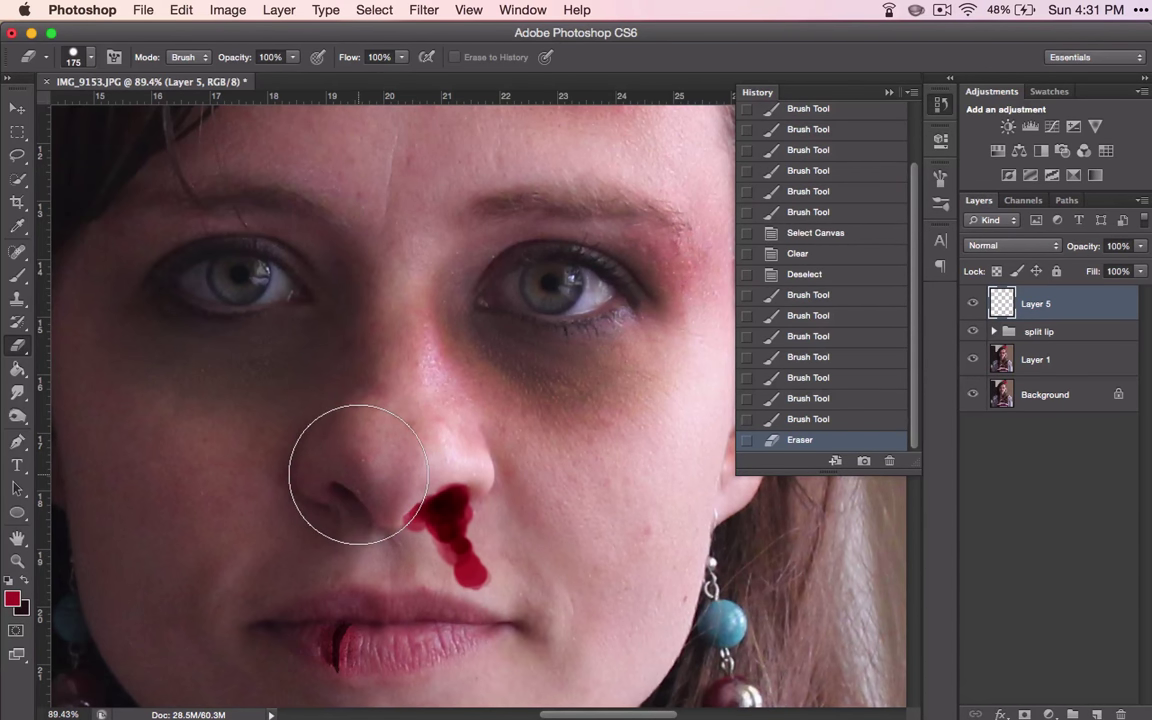
# Erase the red paint spilling over the nostril rim, the nose tip and the skin beside the blood.
pyautogui.click(350, 466)
pyautogui.click(388, 445)
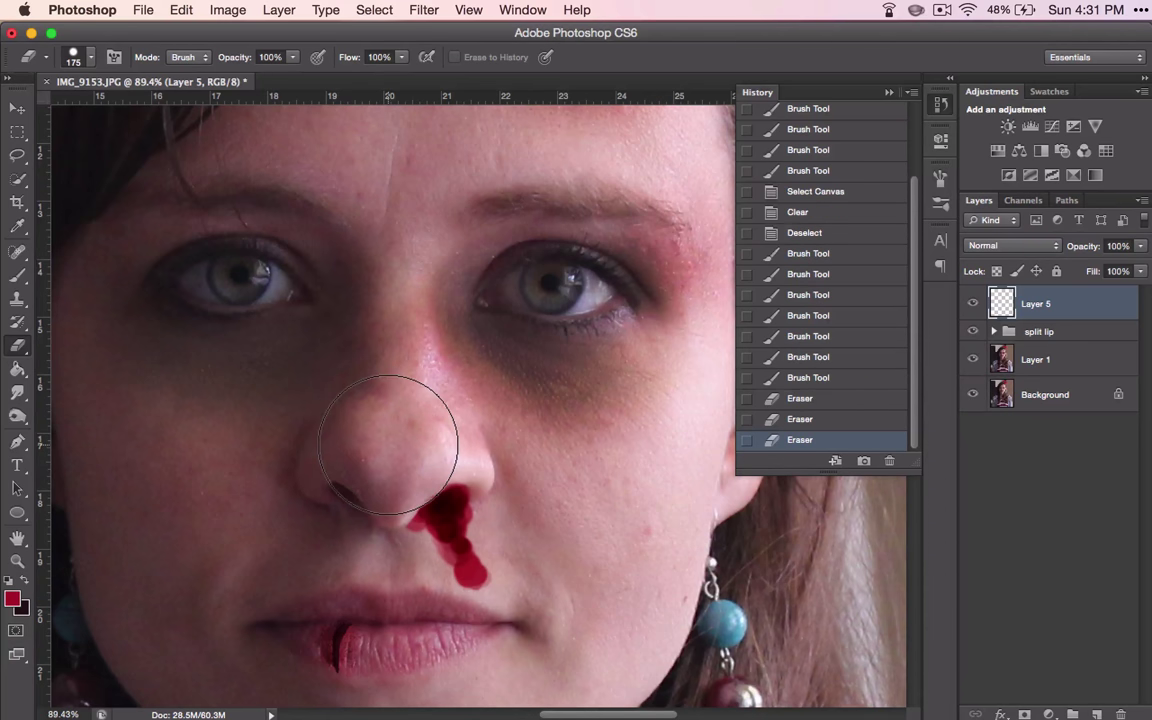
pyautogui.click(398, 412)
pyautogui.click(458, 418)
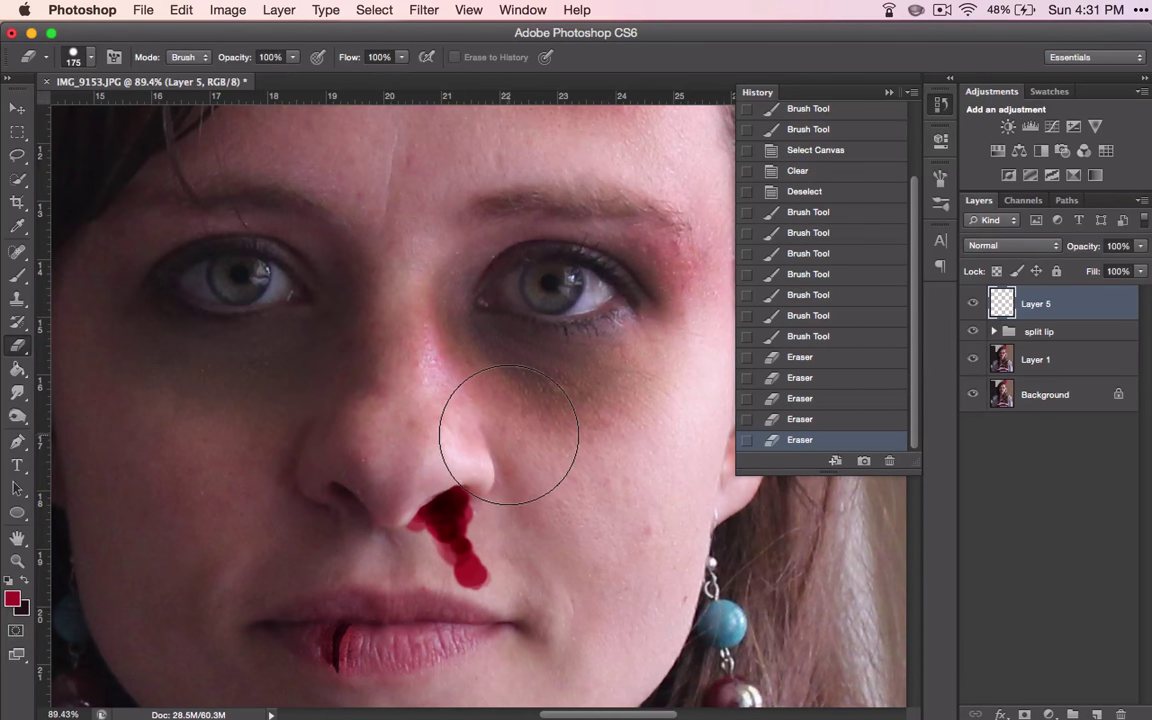
pyautogui.click(498, 424)
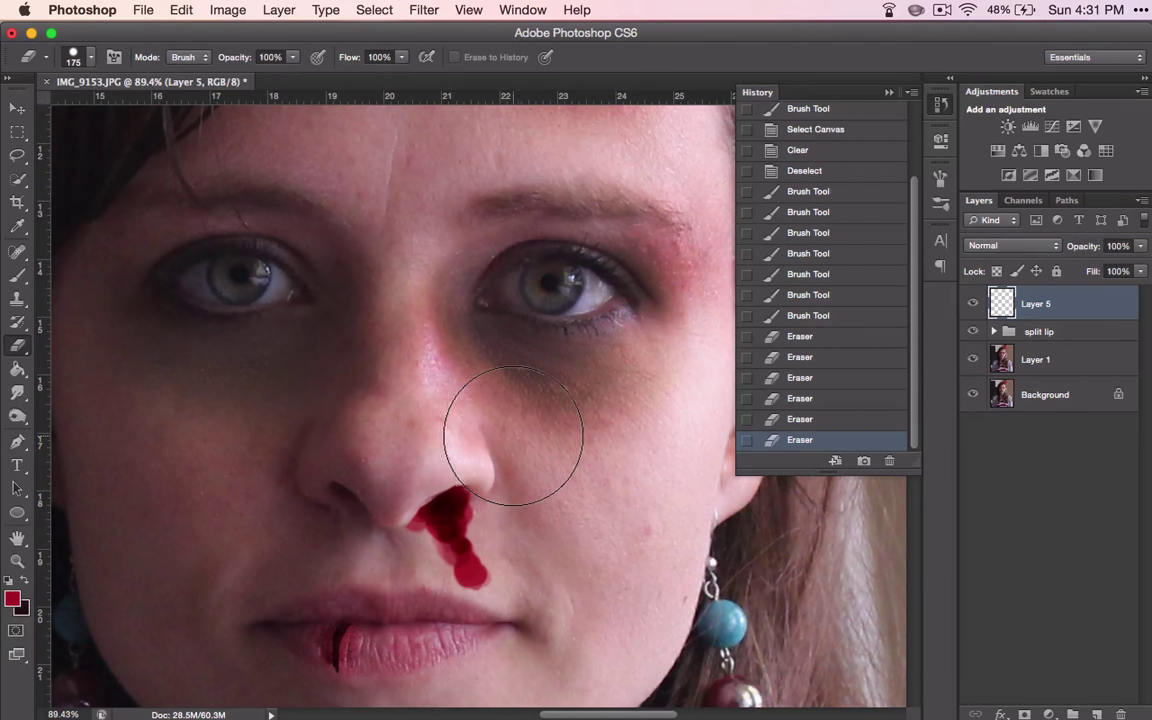
pyautogui.click(381, 420)
pyautogui.click(406, 432)
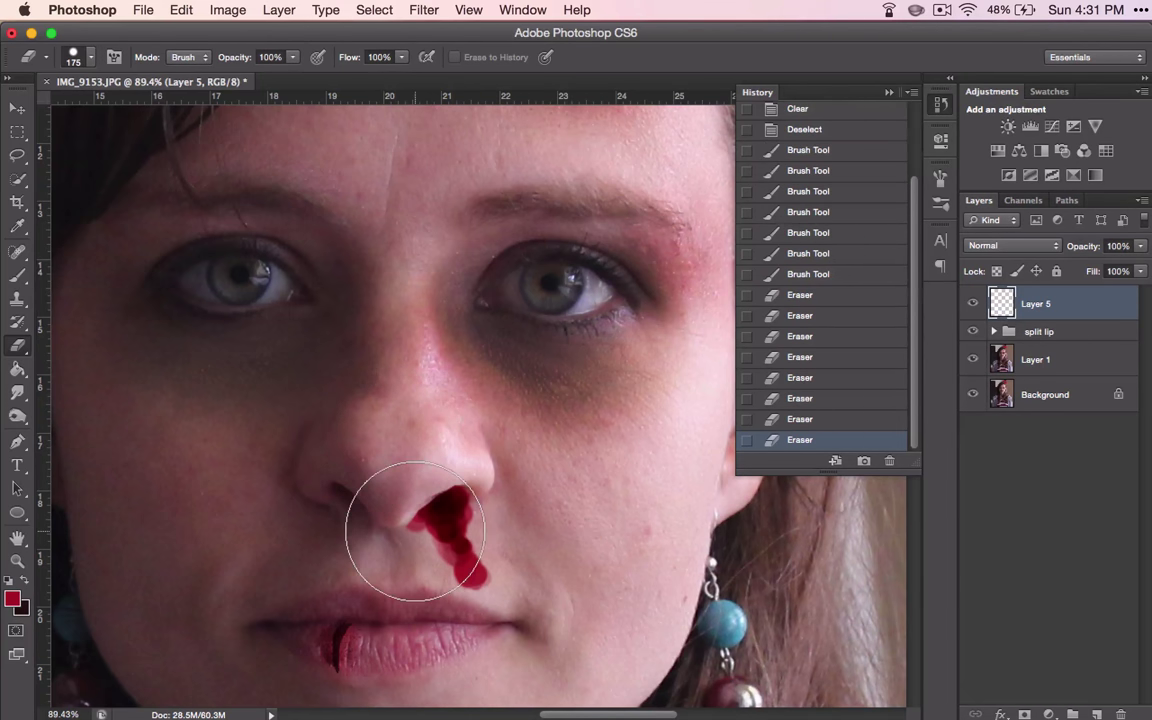
pyautogui.click(350, 535)
pyautogui.click(360, 553)
# Reduce the Eraser to 40 px and clean up the skin beside the blood under the nose.
pyautogui.press('[')
pyautogui.press('[')
pyautogui.press('[')
pyautogui.press('[')
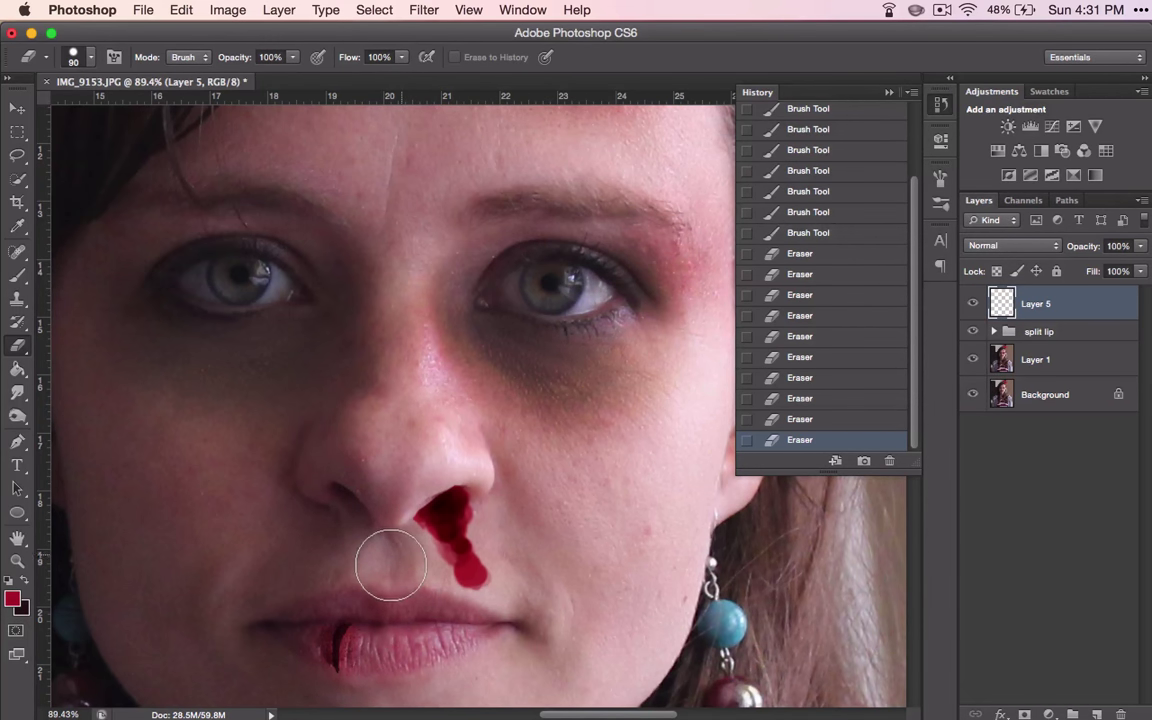
pyautogui.scroll(5, 400, 540)
pyautogui.press('[')
pyautogui.press('[')
pyautogui.press('[')
pyautogui.press('[')
pyautogui.press('[')
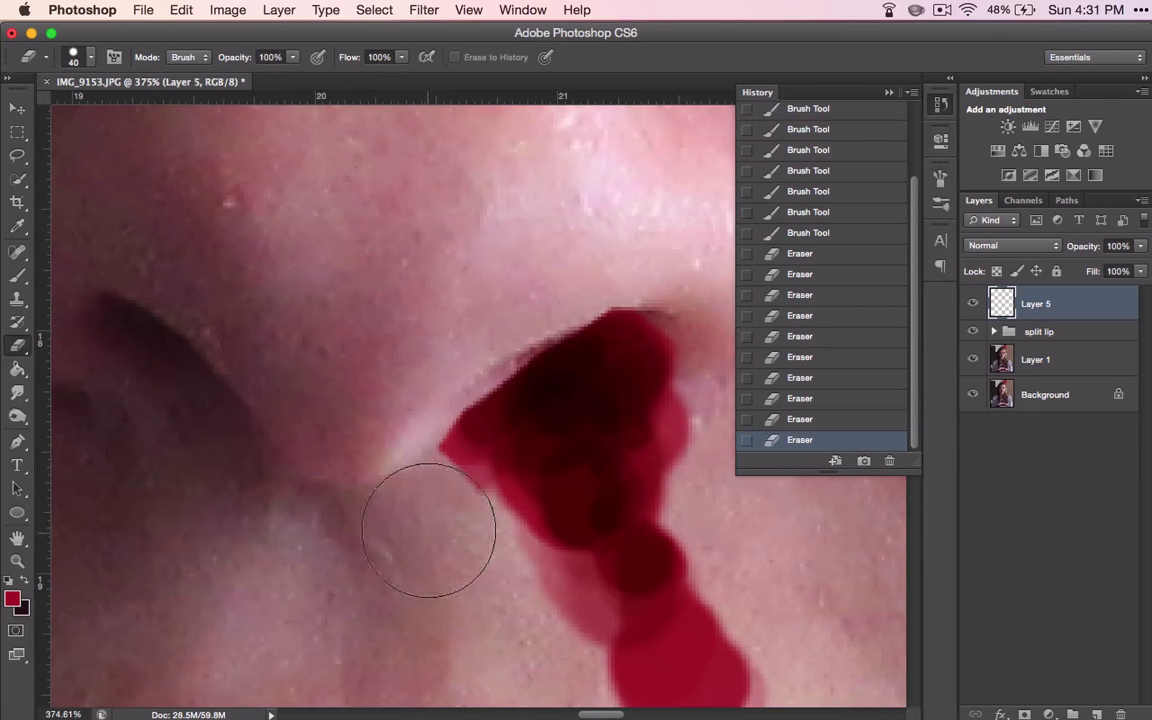
pyautogui.click(428, 530)
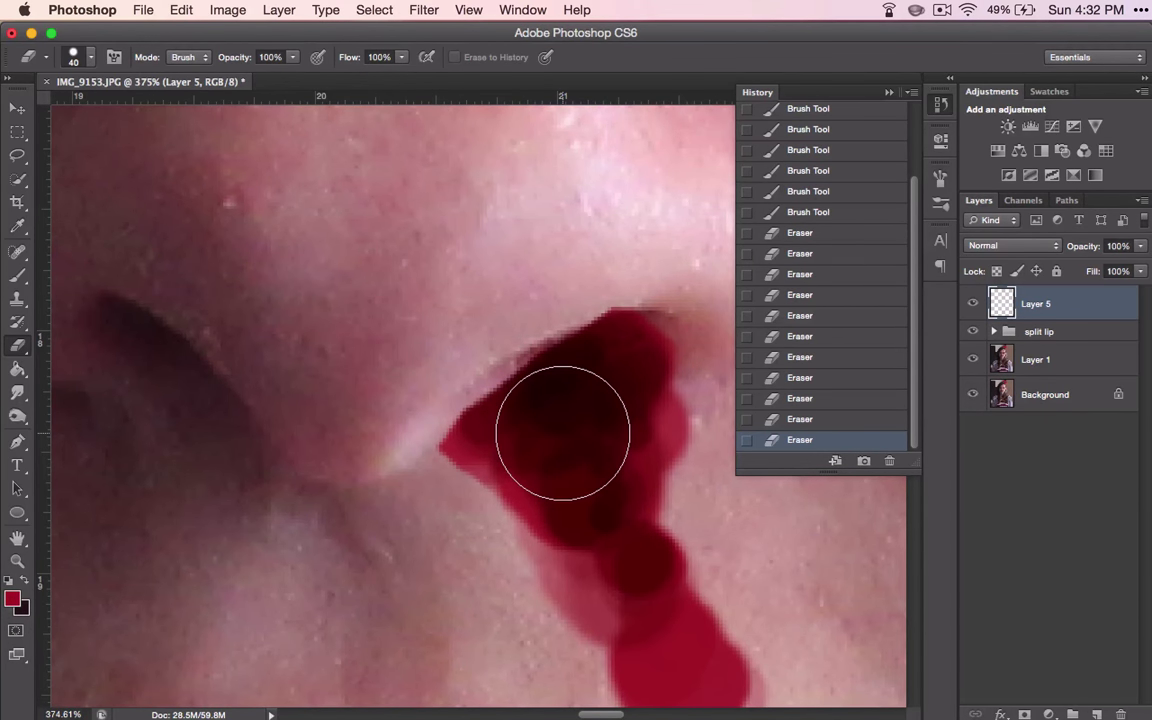
pyautogui.scroll(-3, 562, 432)
pyautogui.scroll(-5, 549, 447)
pyautogui.hscroll(5, 549, 447)
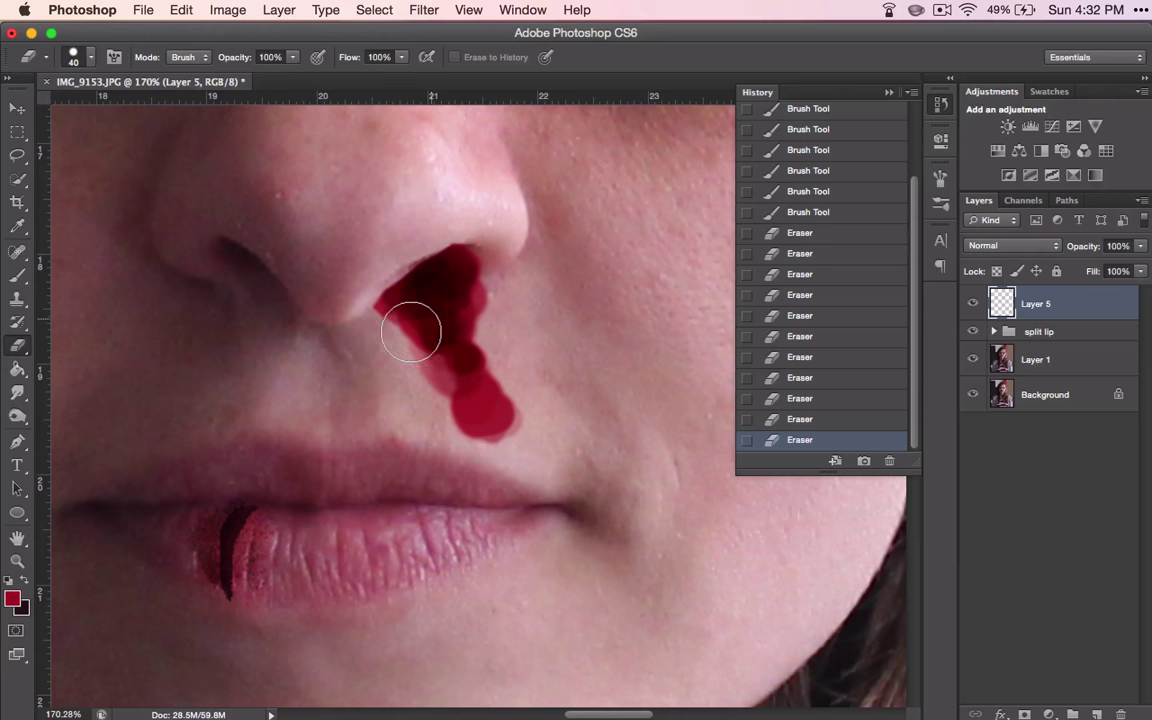
# Blend the overlapping blood strokes down along the drip with a 35 px Smudge tool at 50% strength.
pyautogui.click(17, 395)
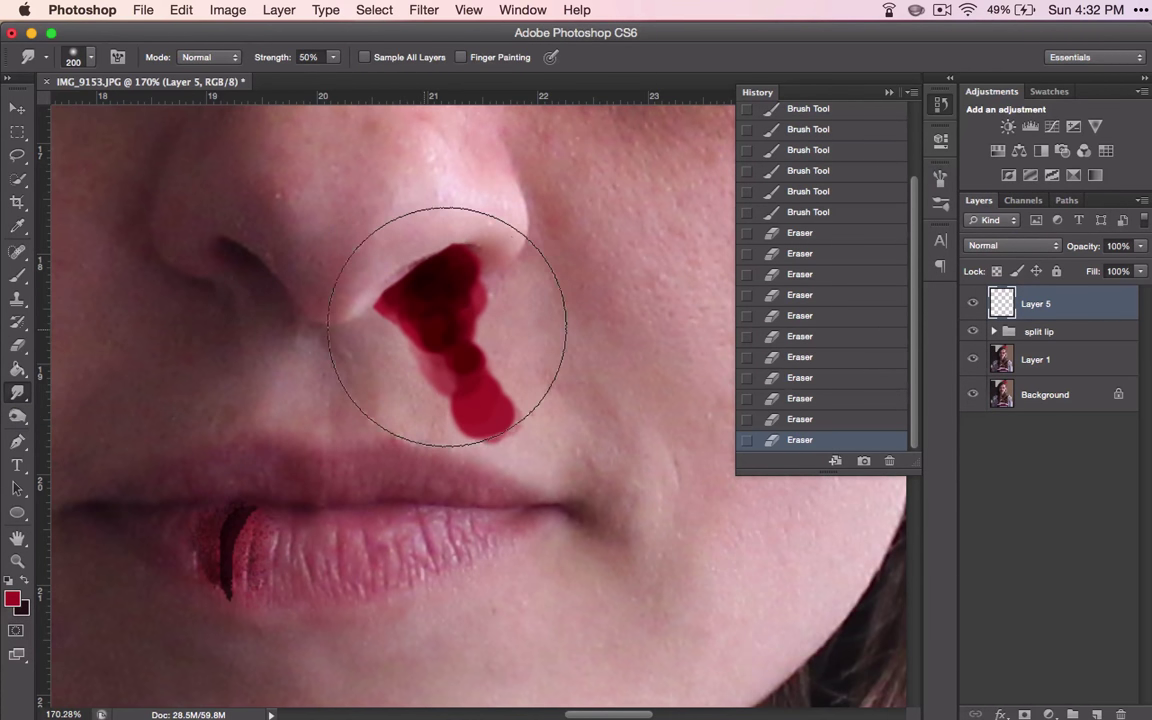
pyautogui.press('[')
pyautogui.press('[')
pyautogui.press('[')
pyautogui.press('[')
pyautogui.press('[')
pyautogui.press('[')
pyautogui.press('[')
pyautogui.press('[')
pyautogui.press('[')
pyautogui.press('[')
pyautogui.press('[')
pyautogui.press('[')
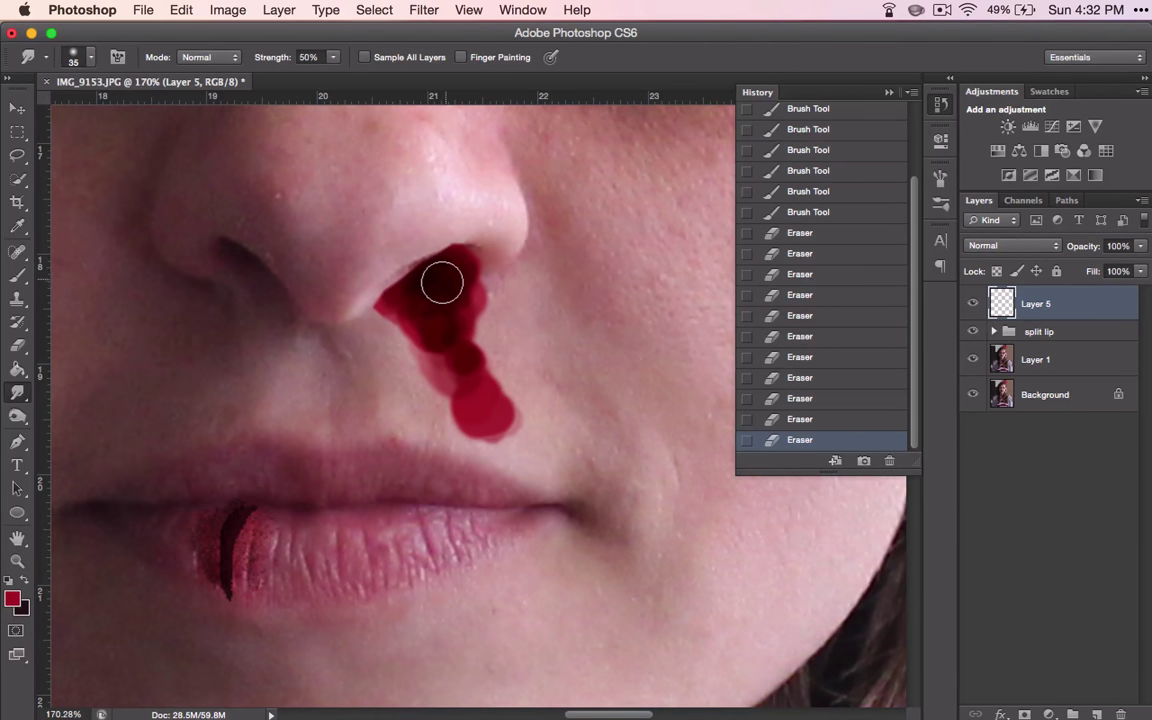
pyautogui.moveTo(423, 284)
pyautogui.mouseDown()
pyautogui.moveTo(384, 297)
pyautogui.moveTo(452, 265)
pyautogui.moveTo(446, 294)
pyautogui.moveTo(419, 305)
pyautogui.moveTo(494, 407)
pyautogui.moveTo(459, 388)
pyautogui.moveTo(432, 310)
pyautogui.moveTo(467, 401)
pyautogui.moveTo(489, 417)
pyautogui.moveTo(429, 306)
pyautogui.moveTo(482, 405)
pyautogui.mouseUp()
pyautogui.moveTo(450, 295)
pyautogui.mouseDown()
pyautogui.moveTo(487, 421)
pyautogui.moveTo(473, 378)
pyautogui.moveTo(482, 412)
pyautogui.moveTo(461, 382)
pyautogui.moveTo(477, 408)
pyautogui.mouseUp()
pyautogui.rightClick(424, 320)
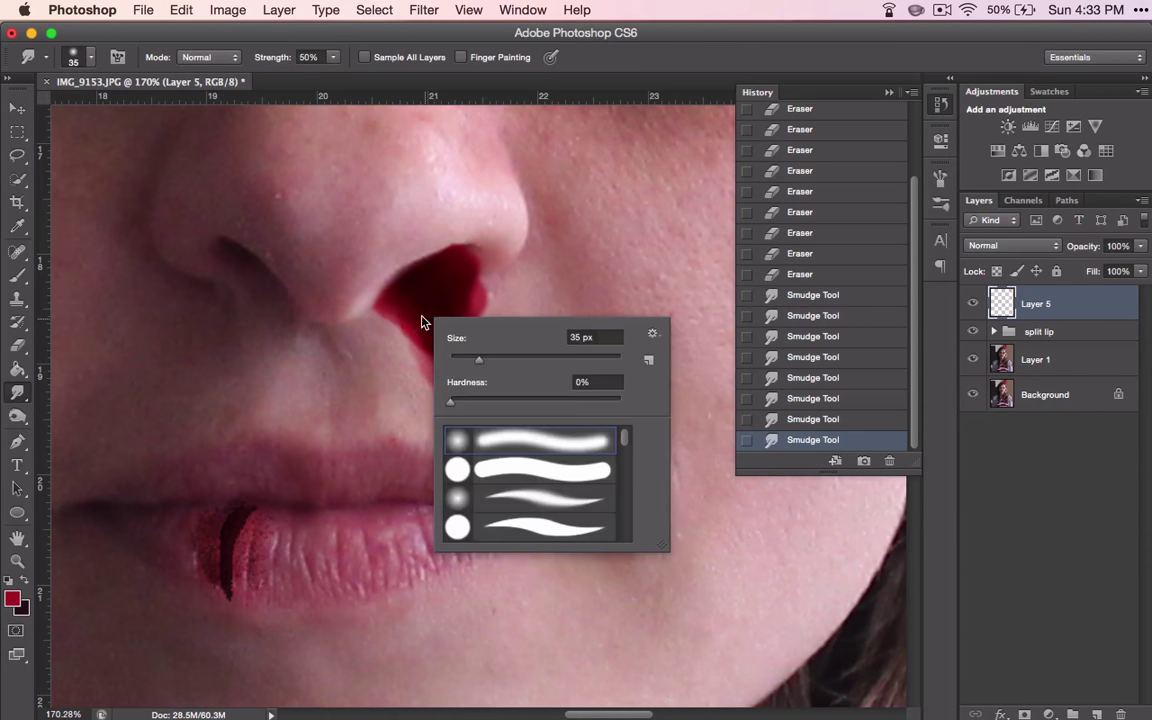
pyautogui.click(416, 300)
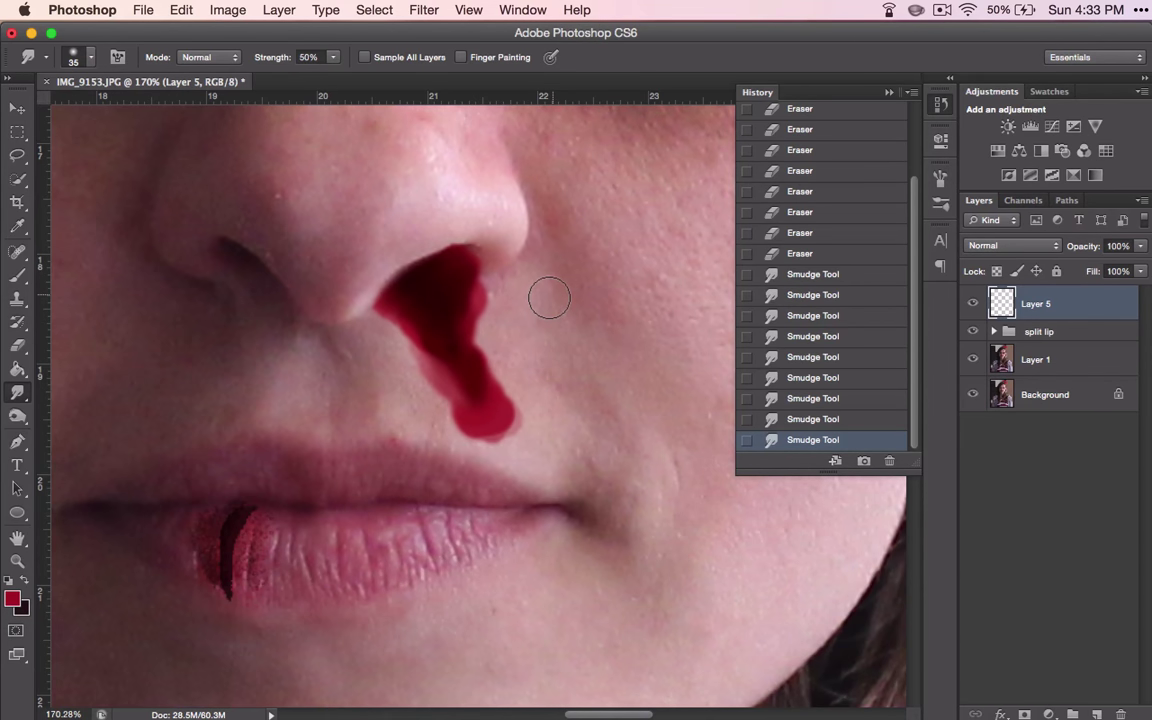
pyautogui.scroll(-5, 549, 298)
pyautogui.hscroll(3, 551, 295)
pyautogui.scroll(-1, 551, 295)
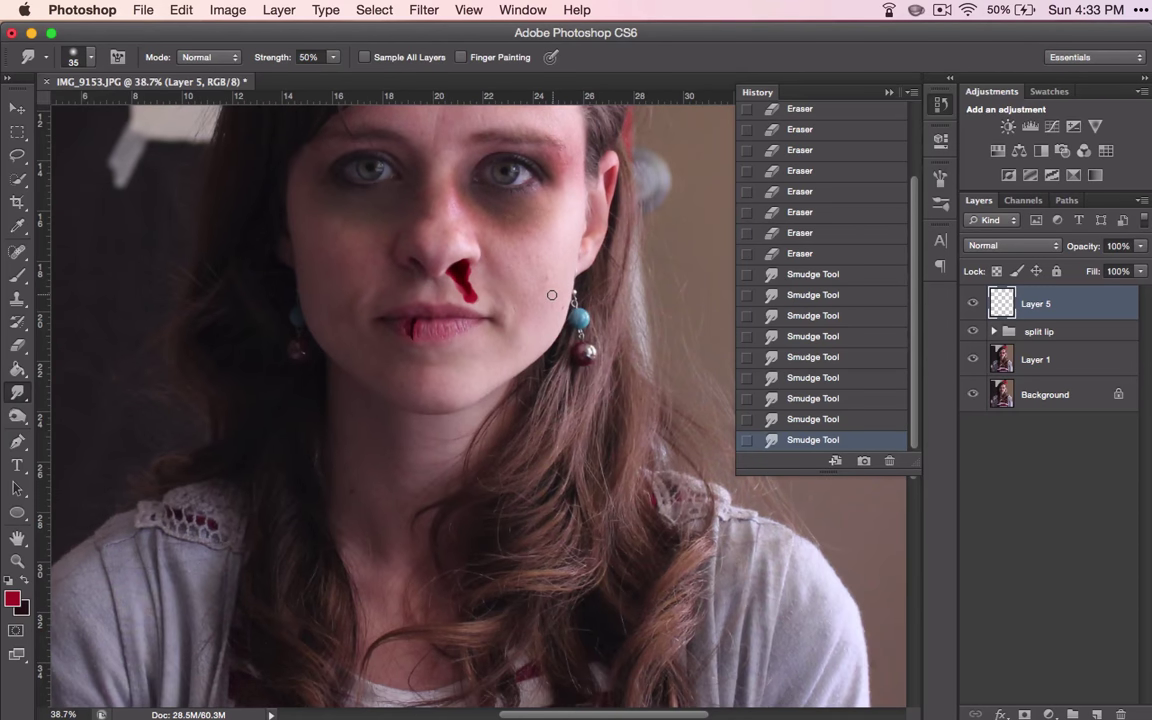
pyautogui.scroll(-2, 551, 295)
pyautogui.scroll(2, 522, 374)
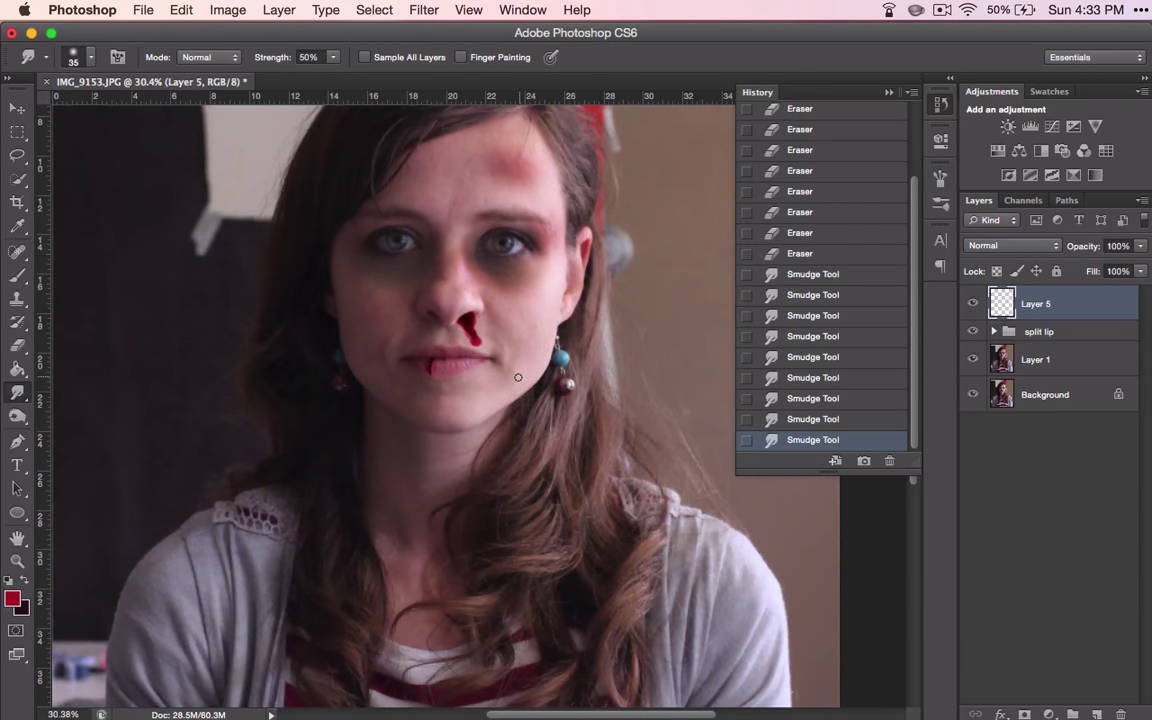
# Paint red blood inside the other, still clean nostril with a 30 px Multiply brush.
pyautogui.scroll(6, 429, 328)
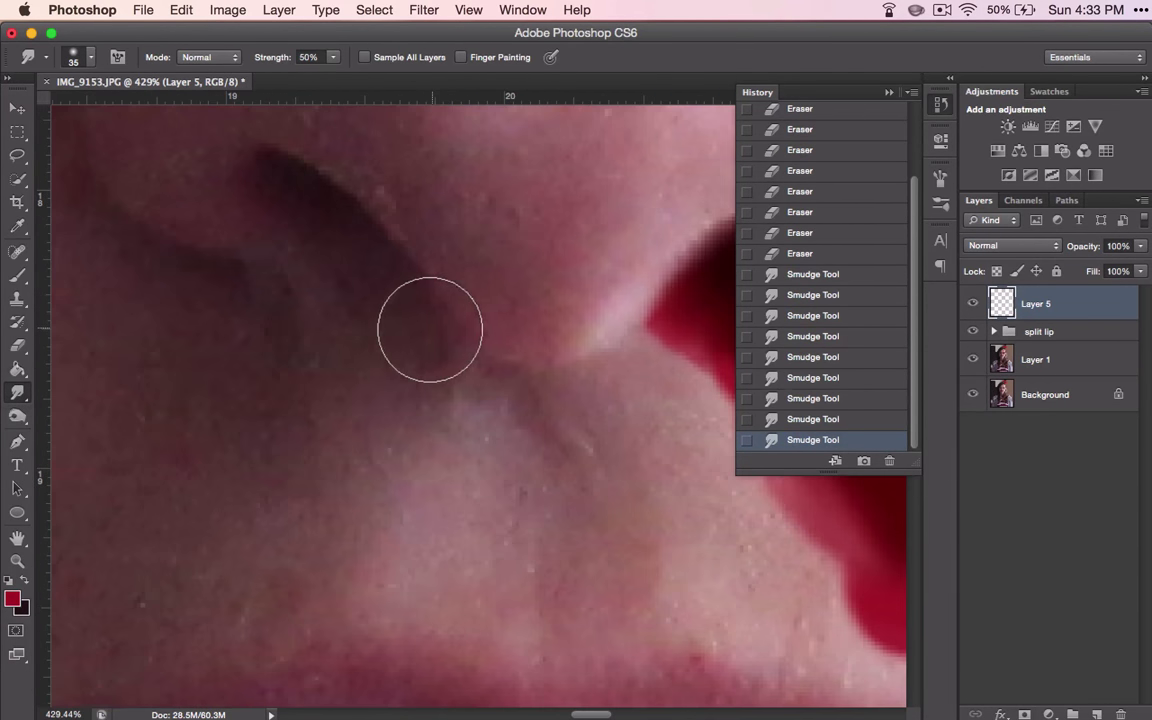
pyautogui.press('b')
pyautogui.moveTo(300, 195); pyautogui.dragTo(355, 298)
pyautogui.press(']')
pyautogui.press(']')
pyautogui.press(']')
pyautogui.moveTo(258, 176)
pyautogui.mouseDown()
pyautogui.moveTo(360, 239)
pyautogui.moveTo(303, 296)
pyautogui.moveTo(327, 231)
pyautogui.moveTo(342, 373)
pyautogui.moveTo(319, 363)
pyautogui.moveTo(310, 188)
pyautogui.moveTo(283, 465)
pyautogui.moveTo(310, 431)
pyautogui.mouseUp()
pyautogui.scroll(-10, 310, 431)
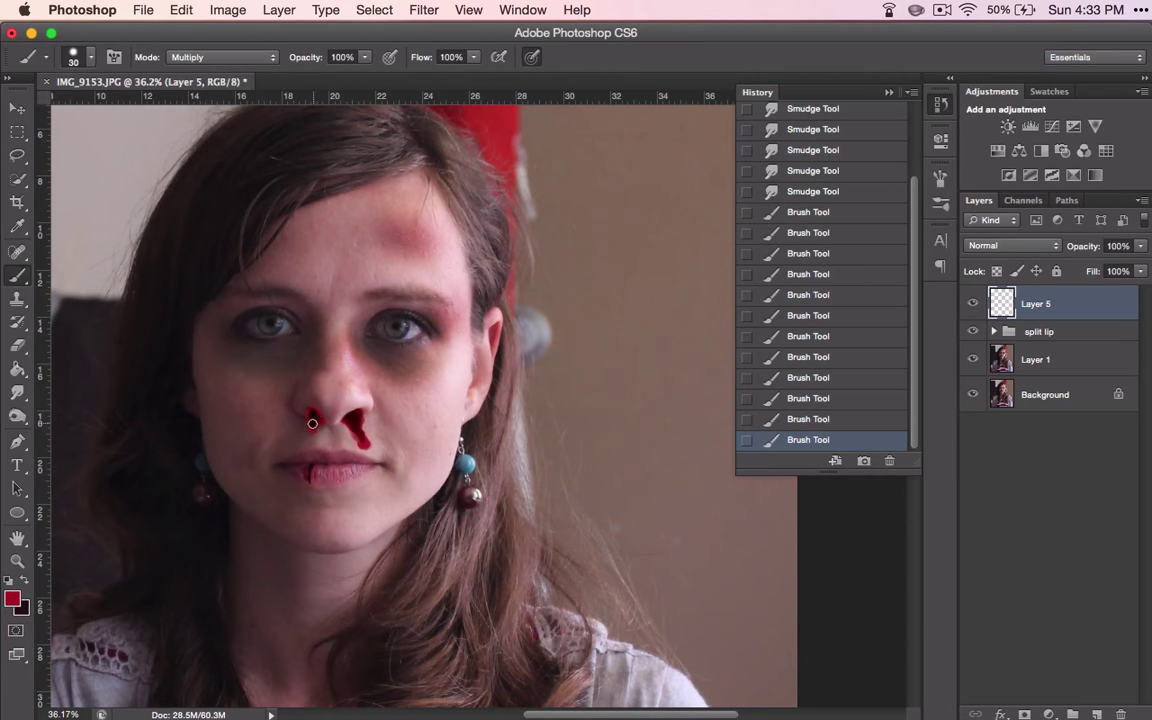
# Undo the last eight brush strokes on the second nostril's blood.
pyautogui.scroll(3, 483, 329)
pyautogui.hotkey('ctrl', 'alt', 'z')
pyautogui.hotkey('ctrl', 'alt', 'z')
pyautogui.hotkey('ctrl', 'alt', 'z')
pyautogui.hotkey('ctrl', 'alt', 'z')
pyautogui.hotkey('ctrl', 'alt', 'z')
pyautogui.hotkey('ctrl', 'alt', 'z')
pyautogui.hotkey('ctrl', 'alt', 'z')
pyautogui.hotkey('ctrl', 'alt', 'z')
pyautogui.scroll(3, 386, 279)
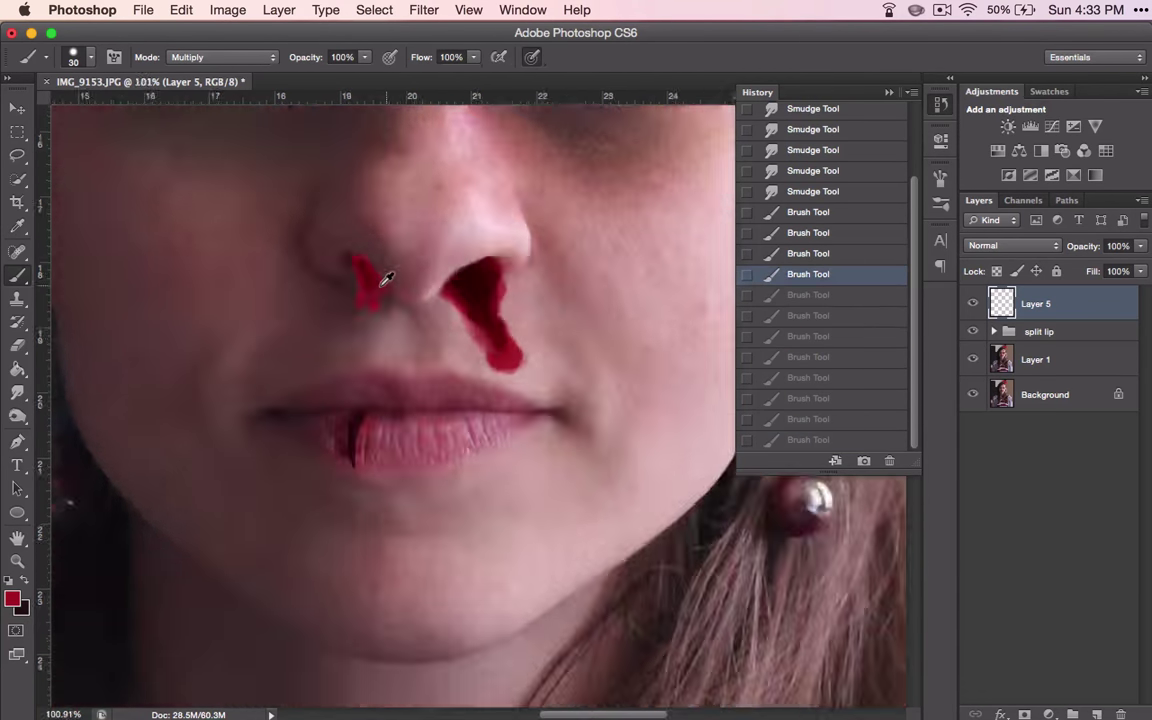
# Fill the second nostril with overlapping 30 px Multiply brush strokes, extending the blood slightly below its lower edge.
pyautogui.scroll(6, 386, 279)
pyautogui.moveTo(280, 210)
pyautogui.mouseDown()
pyautogui.moveTo(355, 334)
pyautogui.moveTo(371, 298)
pyautogui.mouseUp()
pyautogui.moveTo(355, 275); pyautogui.dragTo(301, 270)
pyautogui.moveTo(254, 208)
pyautogui.mouseDown()
pyautogui.moveTo(334, 341)
pyautogui.moveTo(225, 212)
pyautogui.mouseUp()
pyautogui.moveTo(236, 192)
pyautogui.mouseDown()
pyautogui.moveTo(334, 342)
pyautogui.moveTo(220, 215)
pyautogui.moveTo(306, 364)
pyautogui.mouseUp()
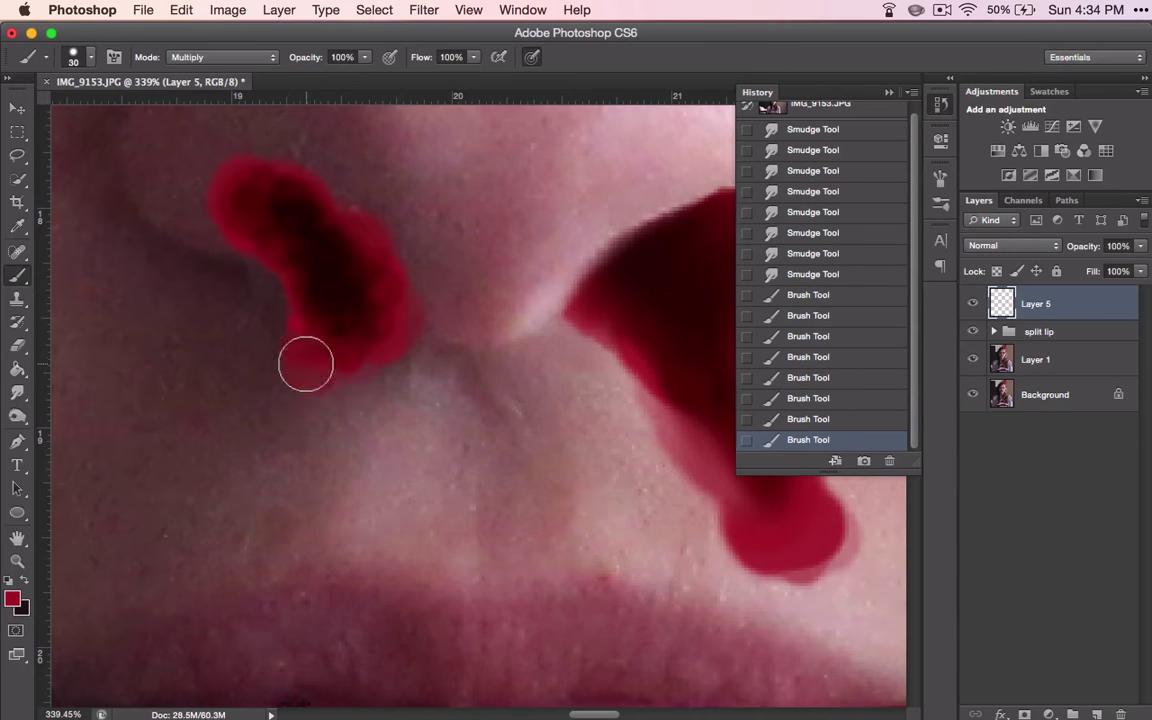
# Erase the red paint spilling over the second nostril's upper rim with a 40 px Eraser.
pyautogui.scroll(-10, 306, 364)
pyautogui.scroll(9, 404, 206)
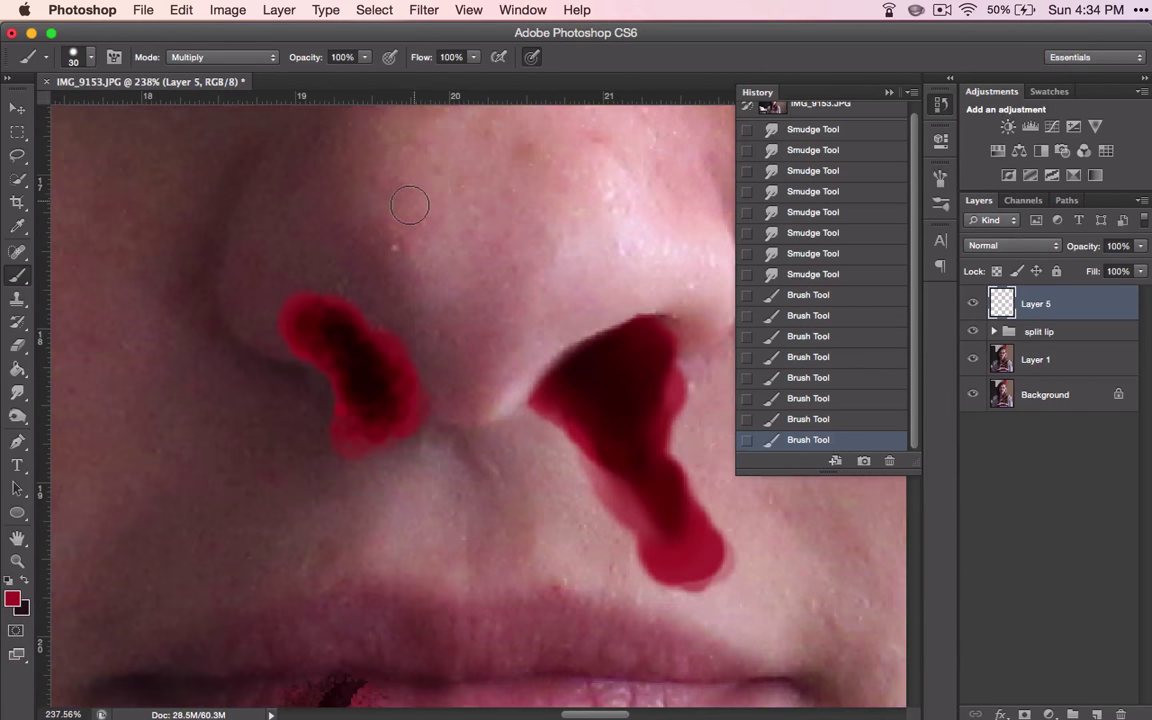
pyautogui.press('e')
pyautogui.press(']')
pyautogui.moveTo(288, 275)
pyautogui.mouseDown()
pyautogui.moveTo(437, 368)
pyautogui.moveTo(255, 329)
pyautogui.moveTo(245, 322)
pyautogui.moveTo(270, 278)
pyautogui.mouseUp()
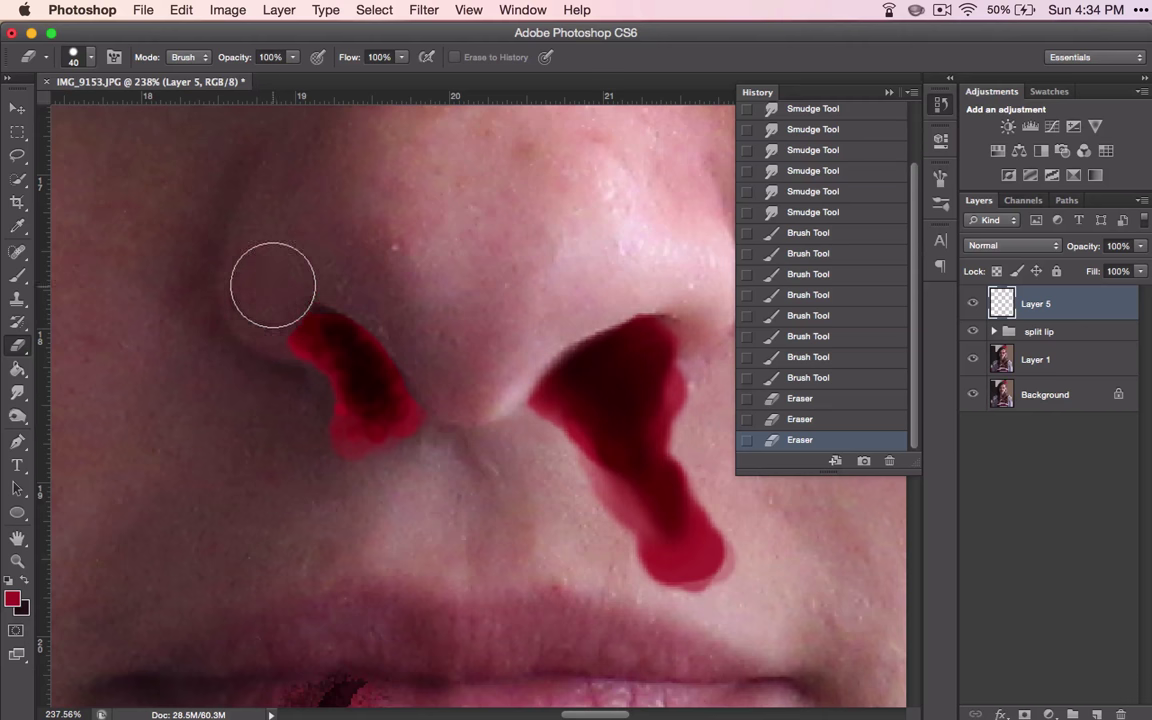
# Smudge the dark blood inside the second nostril up toward its outer corner to blend the strokes.
pyautogui.click(17, 392)
pyautogui.moveTo(342, 373); pyautogui.dragTo(298, 326)
pyautogui.moveTo(365, 388)
pyautogui.mouseDown()
pyautogui.moveTo(391, 406)
pyautogui.moveTo(331, 339)
pyautogui.moveTo(280, 337)
pyautogui.moveTo(295, 348)
pyautogui.moveTo(272, 357)
pyautogui.moveTo(268, 322)
pyautogui.mouseUp()
pyautogui.rightClick(353, 342)
pyautogui.rightClick(342, 328)
pyautogui.click(322, 330)
# Erase the smudged blood that spills over the second nostril's upper rim with the 40 px Eraser.
pyautogui.press('e')
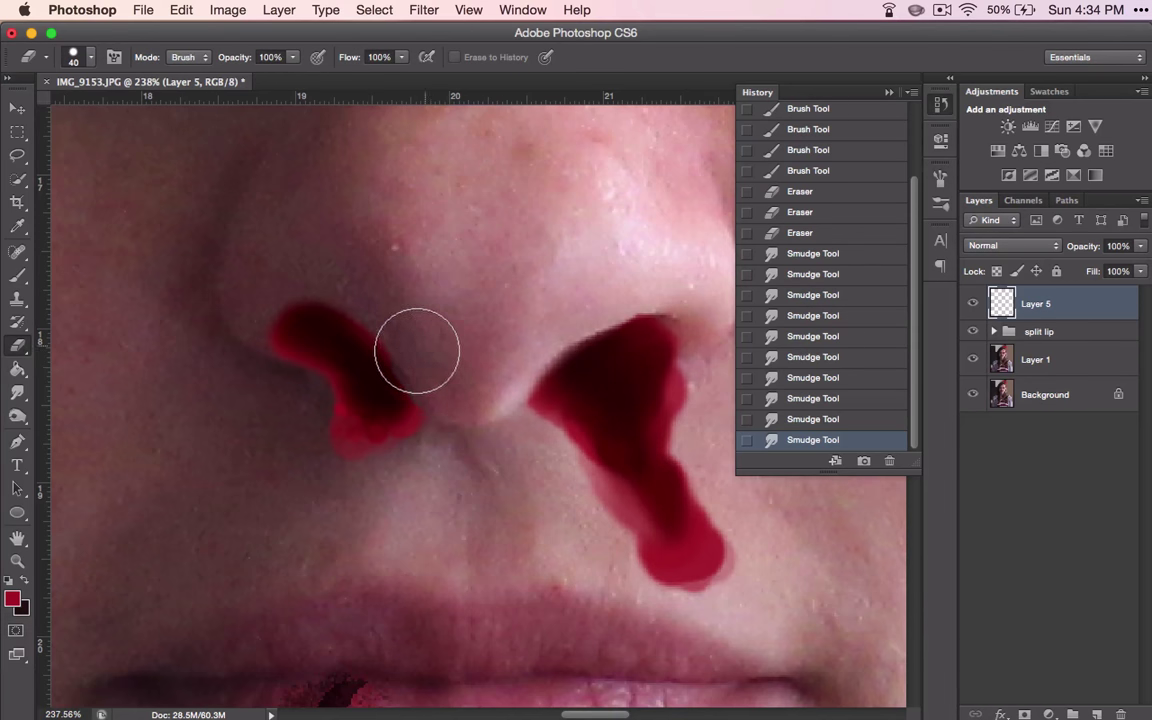
pyautogui.moveTo(306, 270); pyautogui.dragTo(271, 269)
pyautogui.moveTo(262, 280)
pyautogui.mouseDown()
pyautogui.moveTo(240, 301)
pyautogui.moveTo(230, 330)
pyautogui.moveTo(257, 288)
pyautogui.mouseUp()
# Blend the second nostril's blood along its lower and outer edges with the 35 px Smudge tool at 50% strength.
pyautogui.click(17, 392)
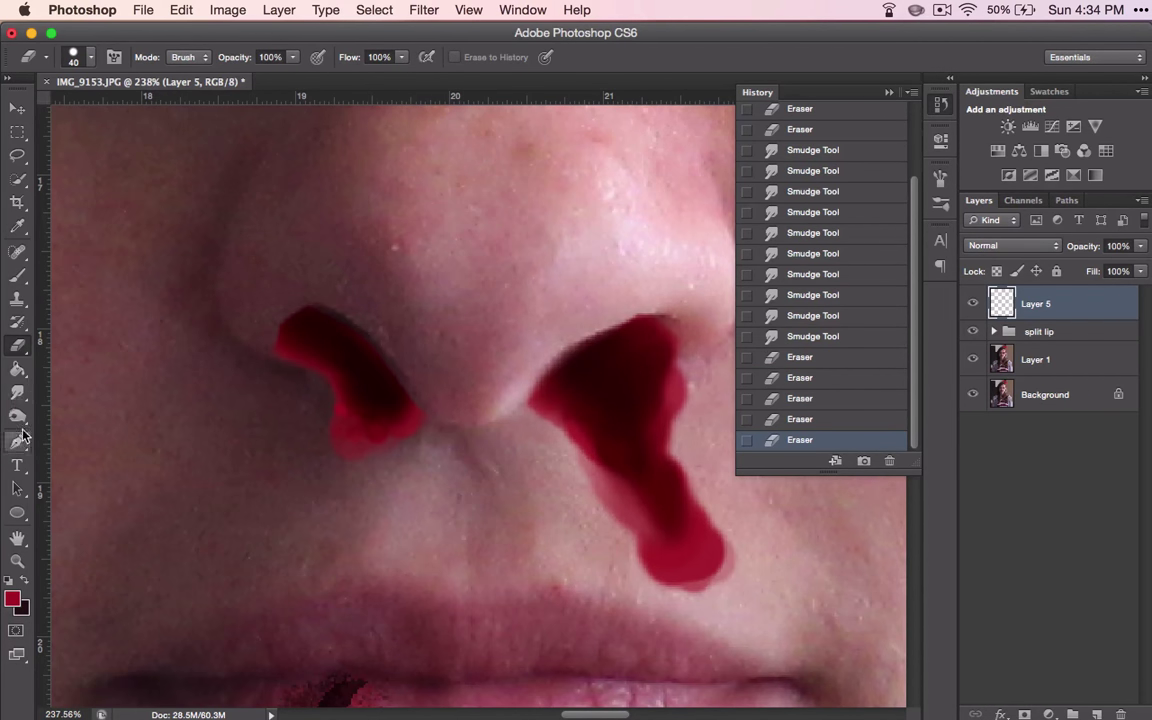
pyautogui.moveTo(316, 341)
pyautogui.mouseDown()
pyautogui.moveTo(337, 339)
pyautogui.moveTo(366, 365)
pyautogui.mouseUp()
pyautogui.rightClick(362, 352)
pyautogui.moveTo(350, 421)
pyautogui.mouseDown()
pyautogui.moveTo(365, 445)
pyautogui.moveTo(401, 432)
pyautogui.moveTo(391, 422)
pyautogui.mouseUp()
pyautogui.moveTo(276, 368)
pyautogui.mouseDown()
pyautogui.moveTo(311, 386)
pyautogui.moveTo(265, 373)
pyautogui.moveTo(293, 375)
pyautogui.moveTo(322, 435)
pyautogui.moveTo(307, 408)
pyautogui.mouseUp()
pyautogui.rightClick(360, 425)
pyautogui.click(346, 430)
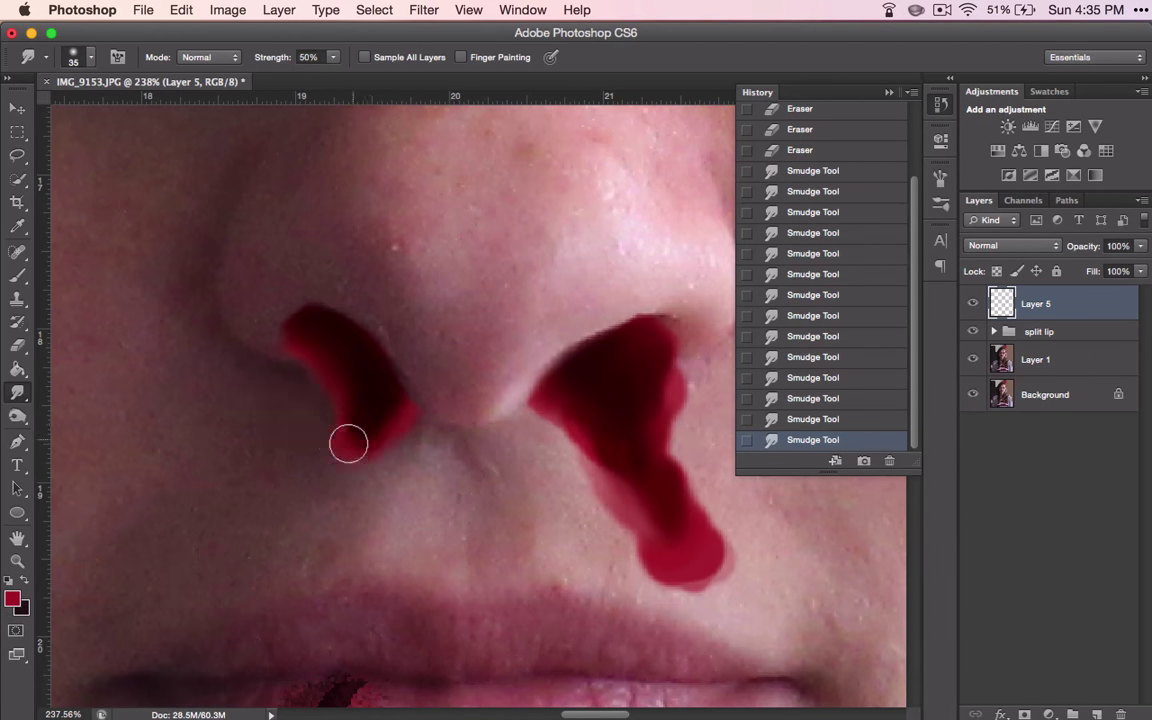
pyautogui.scroll(-8, 350, 441)
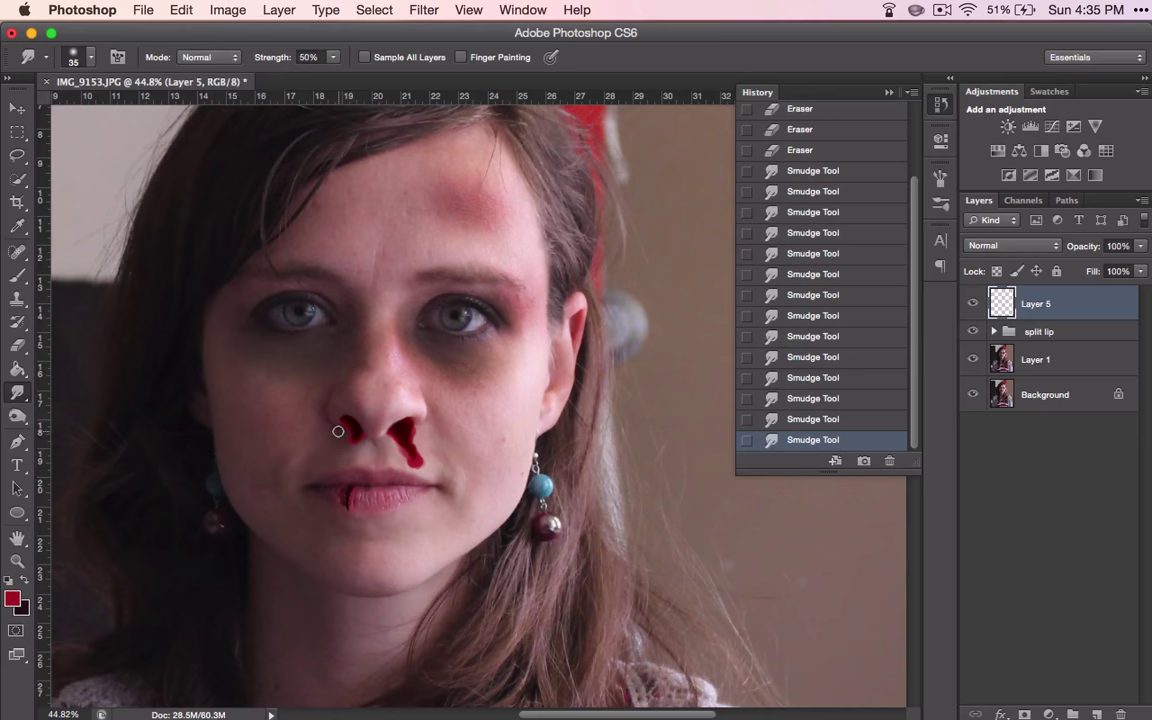
pyautogui.scroll(9, 338, 431)
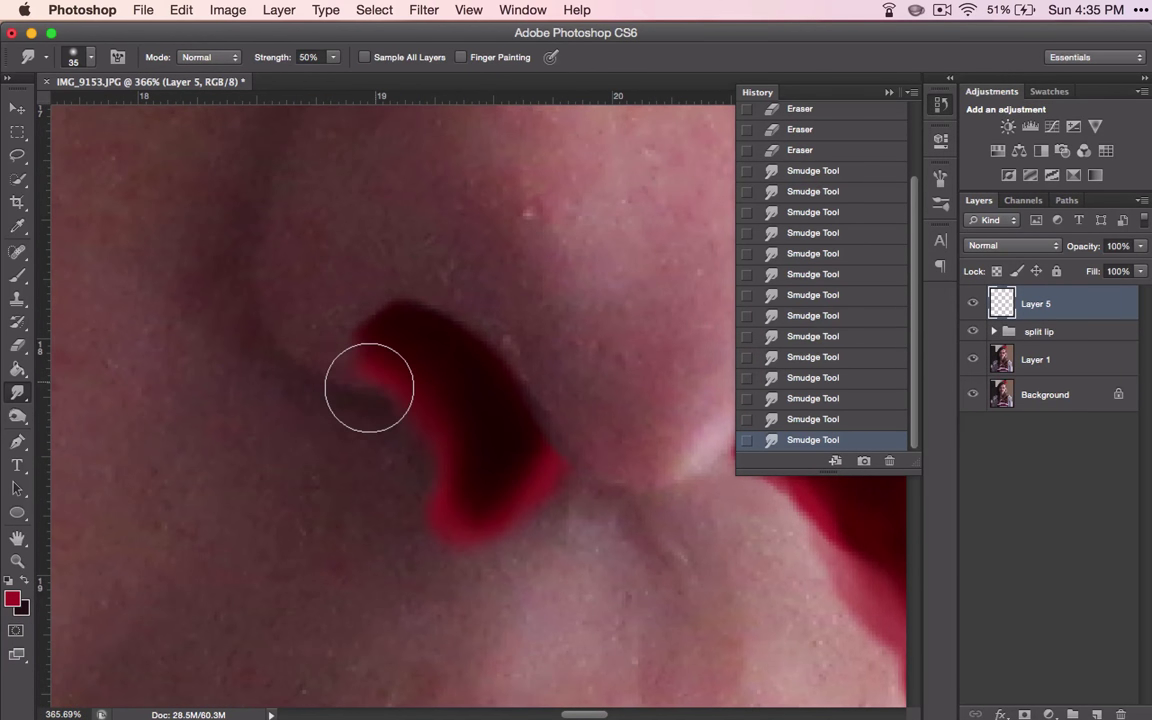
pyautogui.moveTo(369, 387)
pyautogui.mouseDown()
pyautogui.moveTo(429, 380)
pyautogui.moveTo(411, 381)
pyautogui.moveTo(414, 427)
pyautogui.moveTo(448, 427)
pyautogui.moveTo(437, 473)
pyautogui.moveTo(453, 486)
pyautogui.moveTo(431, 533)
pyautogui.moveTo(427, 442)
pyautogui.moveTo(417, 455)
pyautogui.moveTo(393, 373)
pyautogui.moveTo(388, 406)
pyautogui.moveTo(404, 378)
pyautogui.moveTo(406, 411)
pyautogui.moveTo(337, 345)
pyautogui.moveTo(330, 400)
pyautogui.moveTo(365, 375)
pyautogui.moveTo(374, 402)
pyautogui.mouseUp()
# Lower the Eraser's hardness to 22% and soften the blood's outer edge beside the second nostril.
pyautogui.press('e')
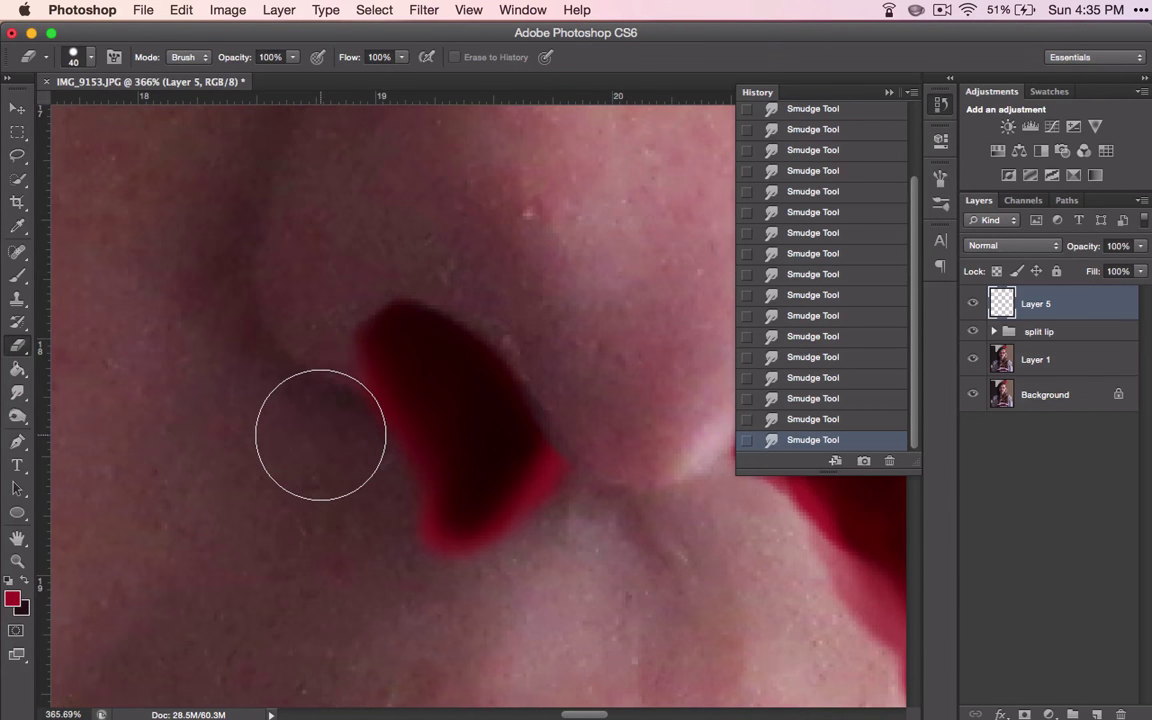
pyautogui.rightClick(320, 437)
pyautogui.click(383, 515)
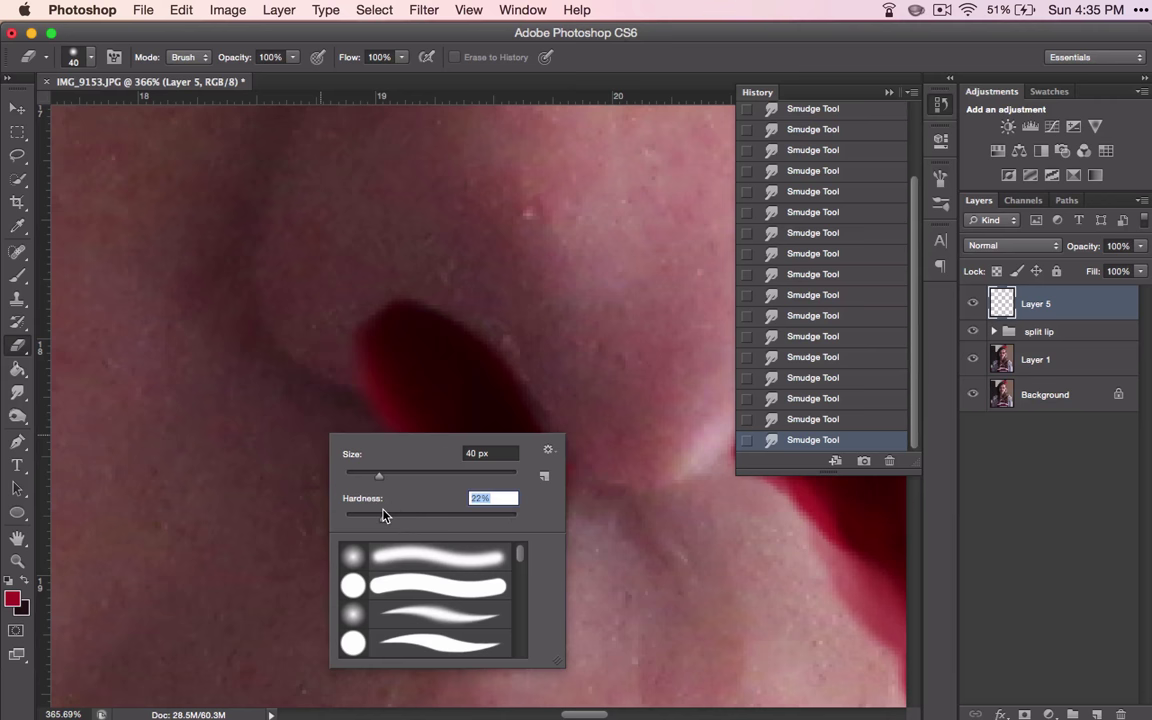
pyautogui.click(242, 422)
pyautogui.moveTo(298, 423); pyautogui.dragTo(329, 413)
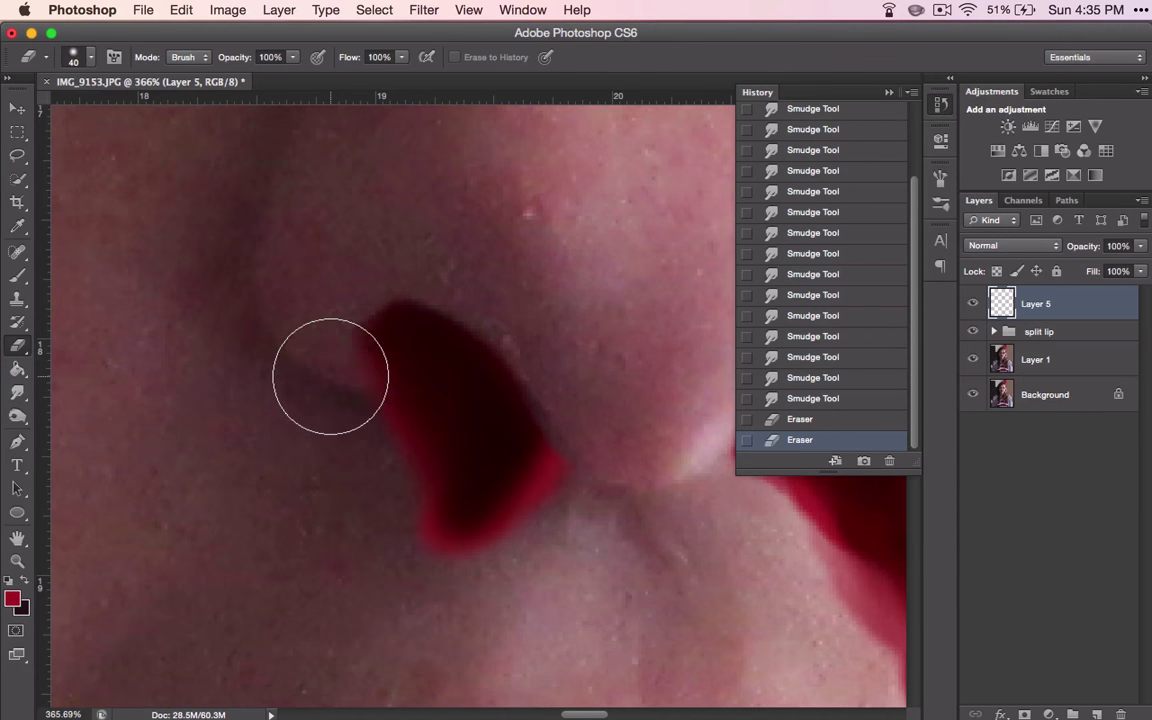
pyautogui.click(329, 378)
pyautogui.click(355, 447)
pyautogui.click(370, 473)
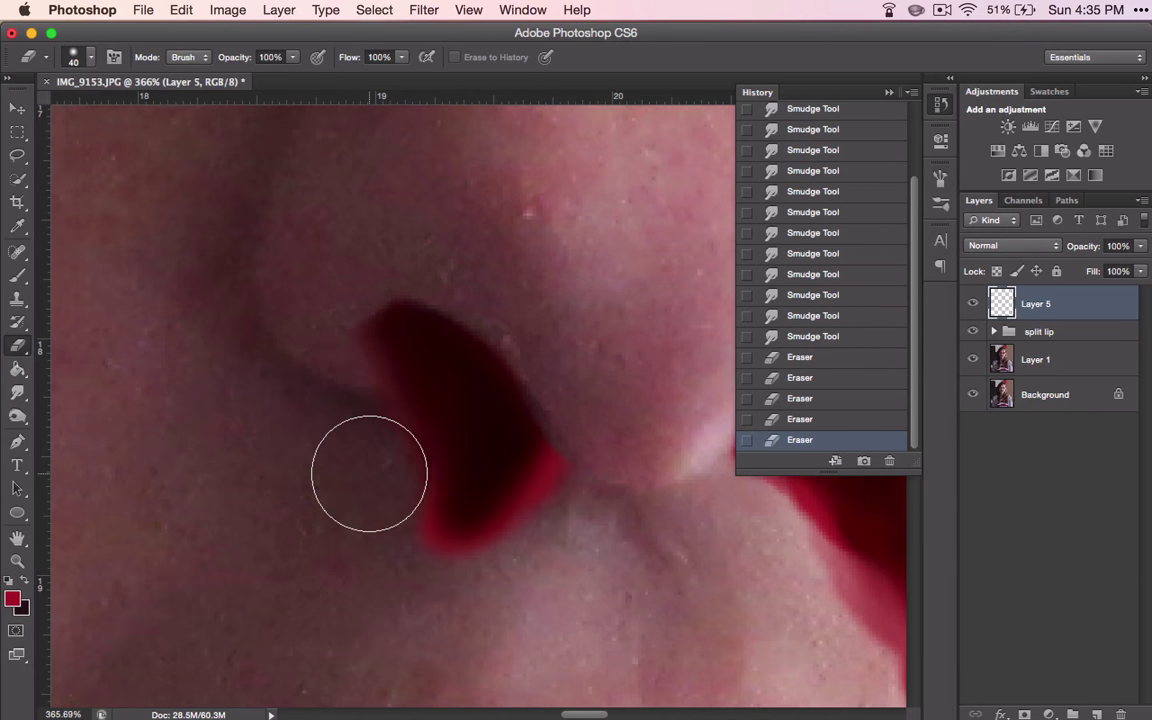
pyautogui.moveTo(348, 425); pyautogui.dragTo(325, 335)
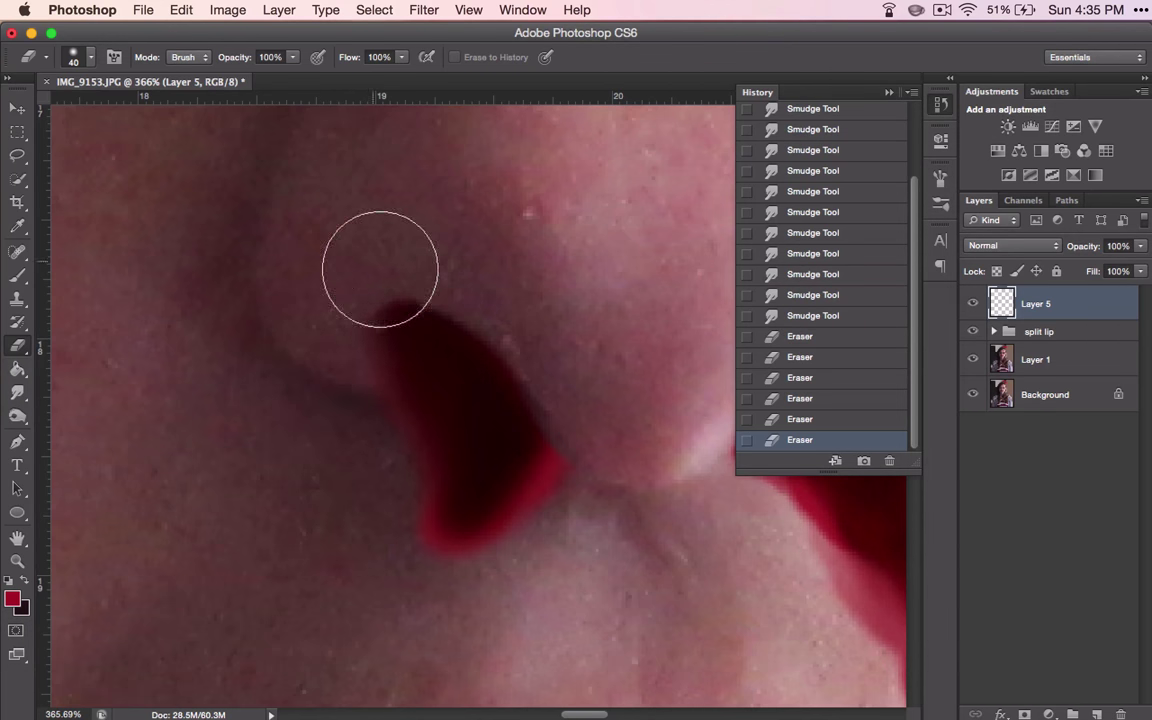
# Fit the whole portrait in view to check both nostrils, and open the detailed brush settings.
pyautogui.press('super+0')
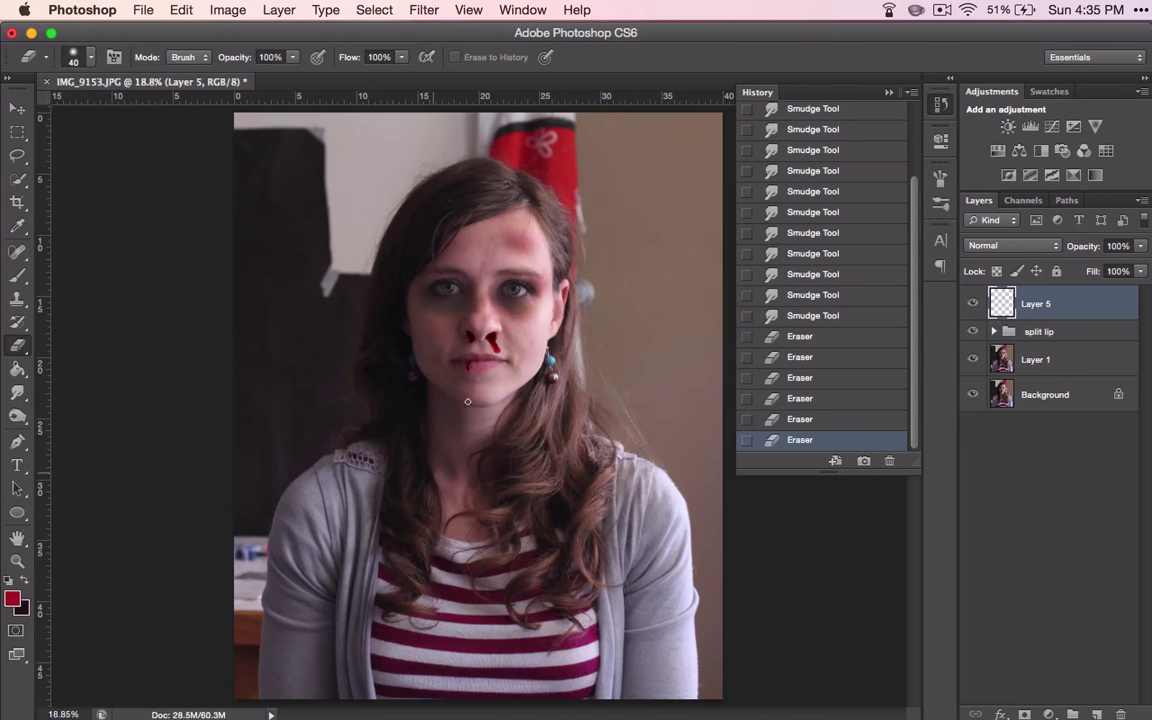
pyautogui.scroll(2, 473, 363)
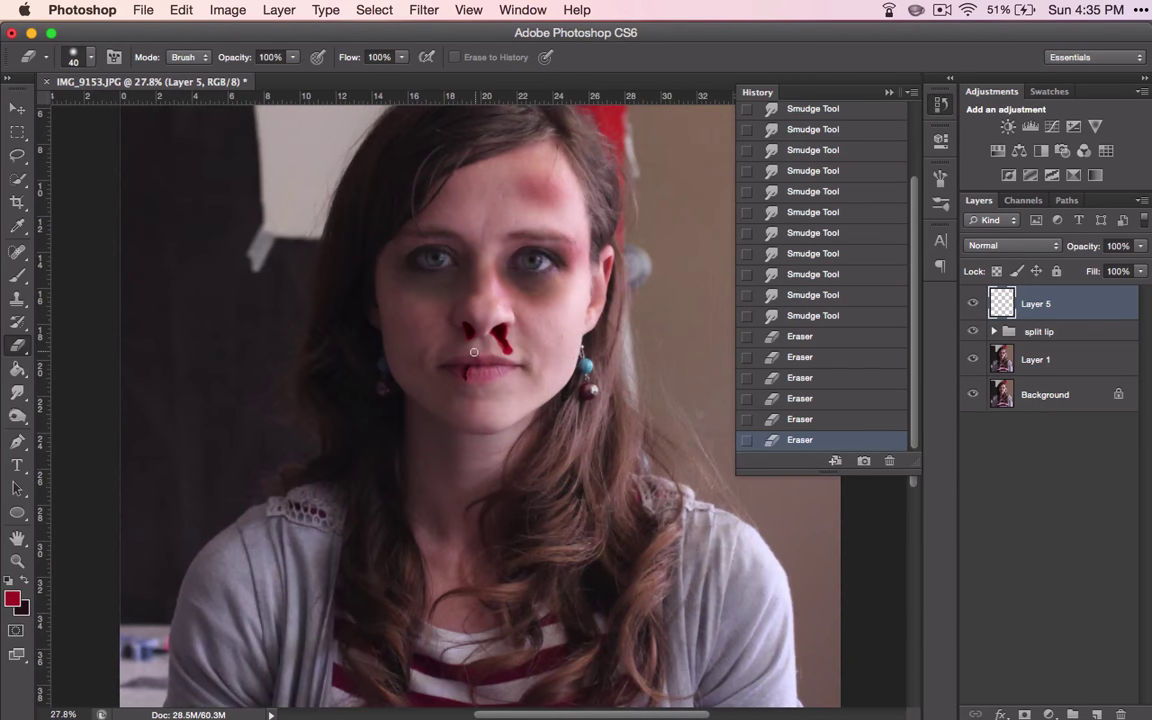
pyautogui.scroll(3, 474, 352)
pyautogui.hscroll(2, 474, 352)
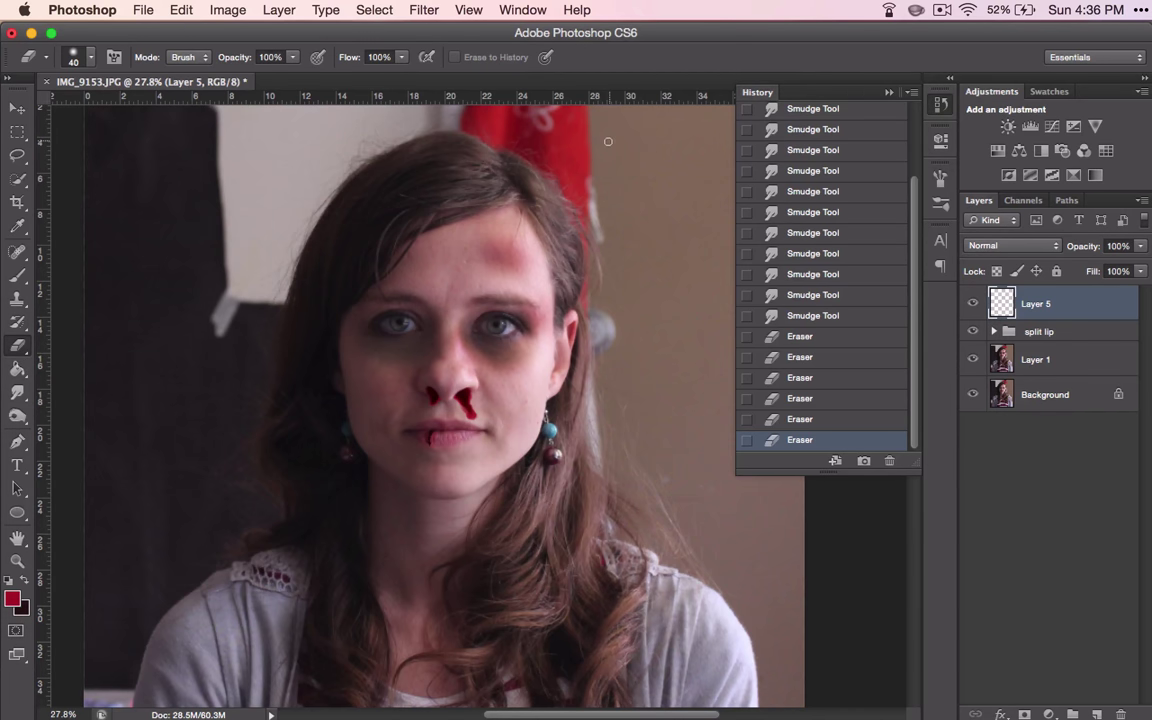
pyautogui.click(940, 177)
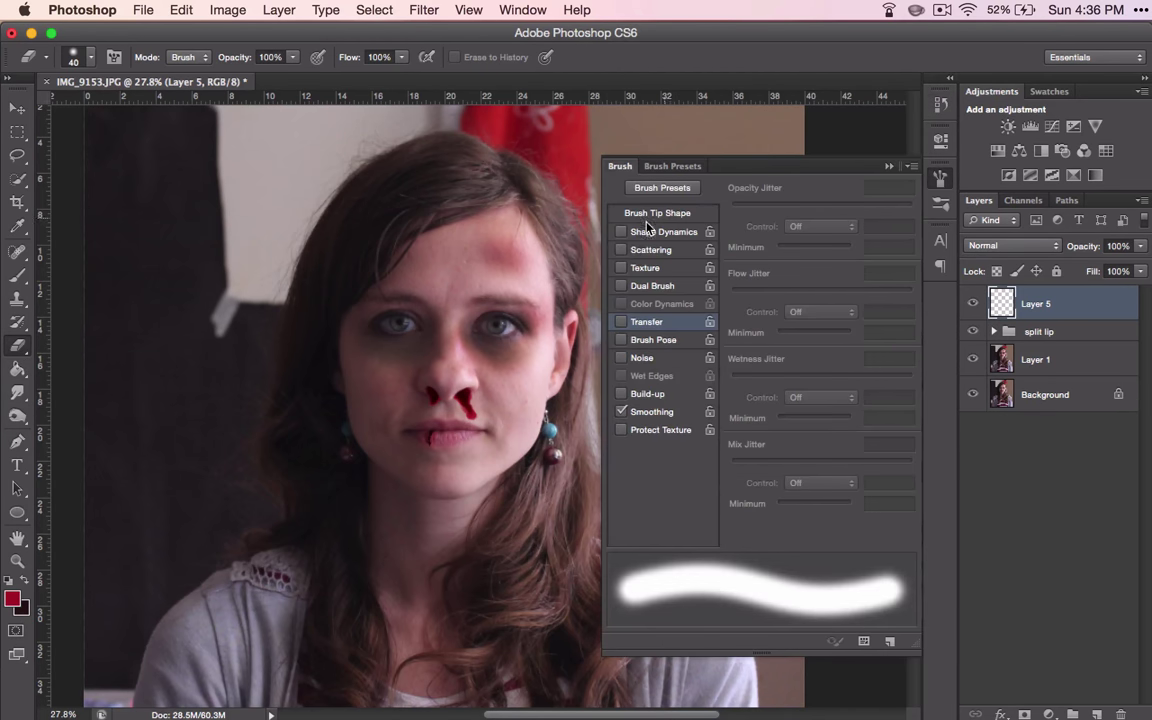